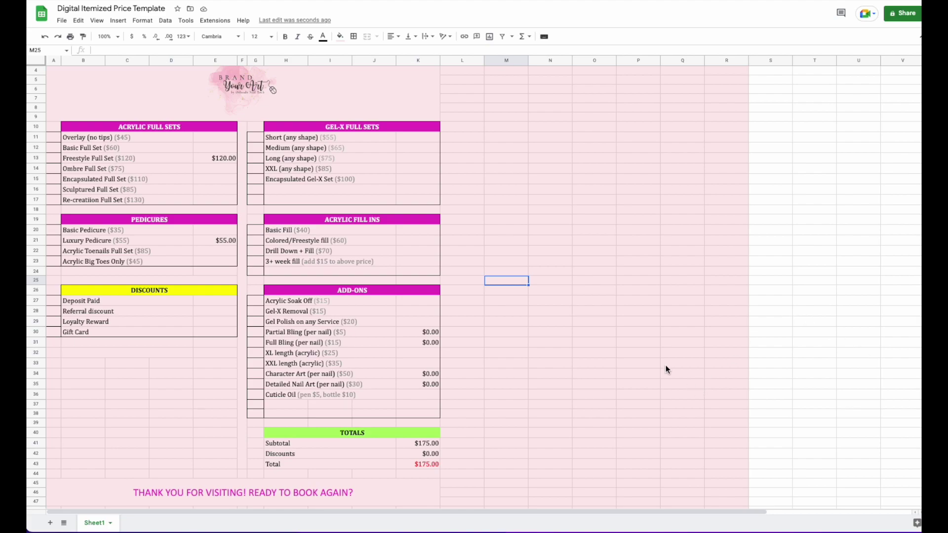
Clear the amounts entered for Freestyle Full Set and Luxury Pedicure
{"action": "scroll", "coordinate": [520, 318], "scroll_direction": "up", "scroll_amount": 1}
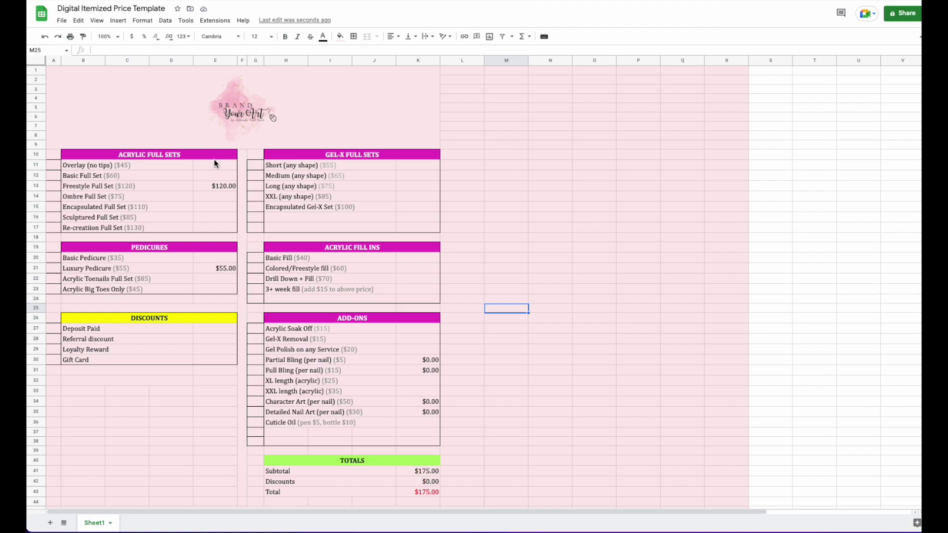
{"action": "left_click", "coordinate": [227, 186]}
{"action": "key", "text": "Delete"}
{"action": "left_click", "coordinate": [233, 269]}
{"action": "key", "text": "Delete"}
{"action": "scroll", "coordinate": [614, 384], "scroll_direction": "down", "scroll_amount": 1}
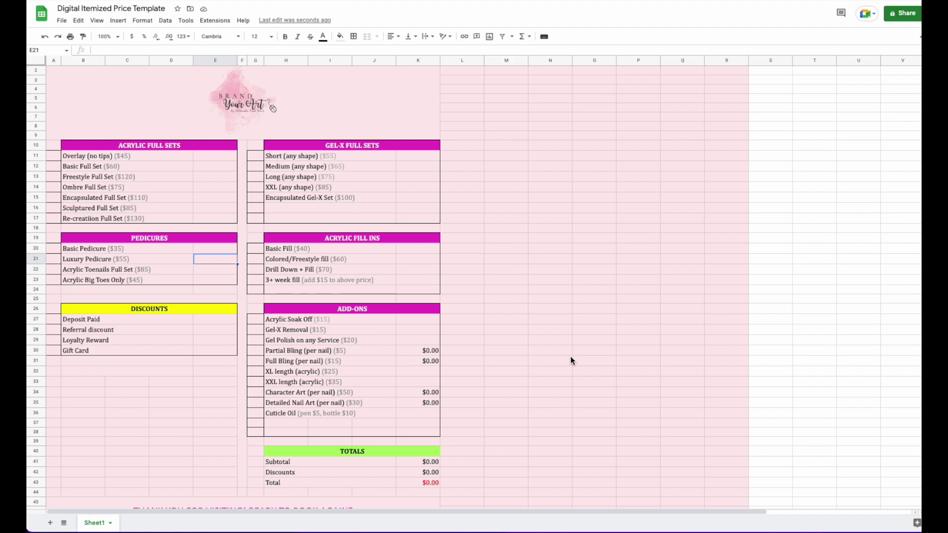
{"action": "left_click", "coordinate": [682, 381]}
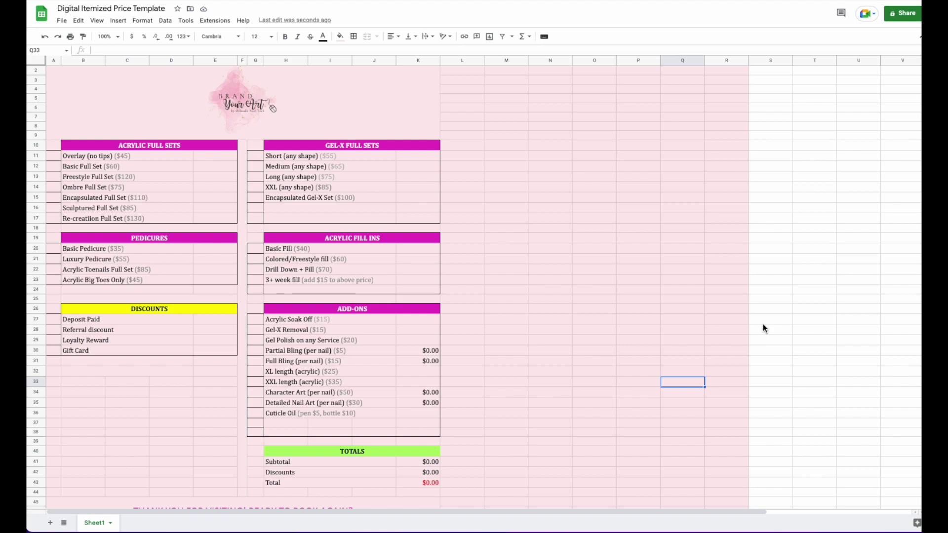
Enter an amount of 120 for Freestyle Full Set and 55 for Luxury Pedicure
{"action": "scroll", "coordinate": [642, 291], "scroll_direction": "up", "scroll_amount": 1}
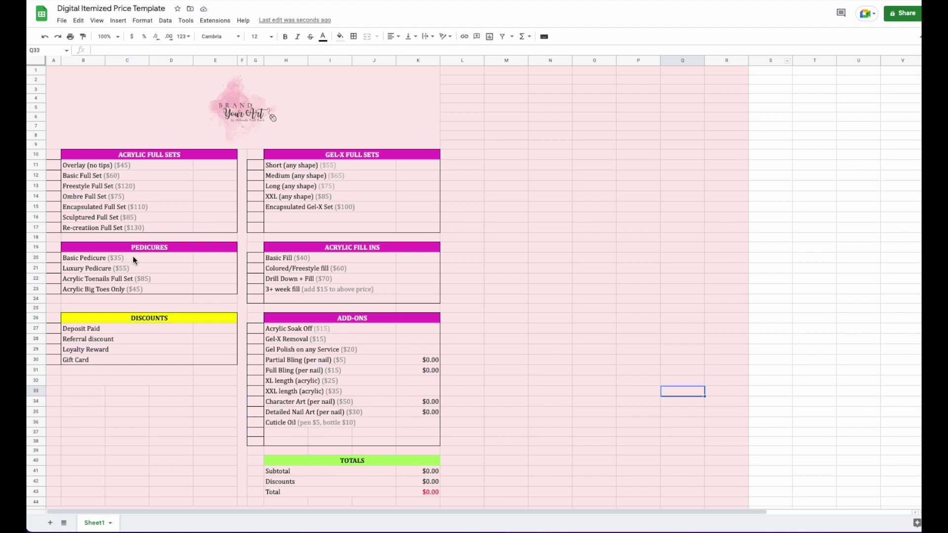
{"action": "left_click", "coordinate": [208, 187]}
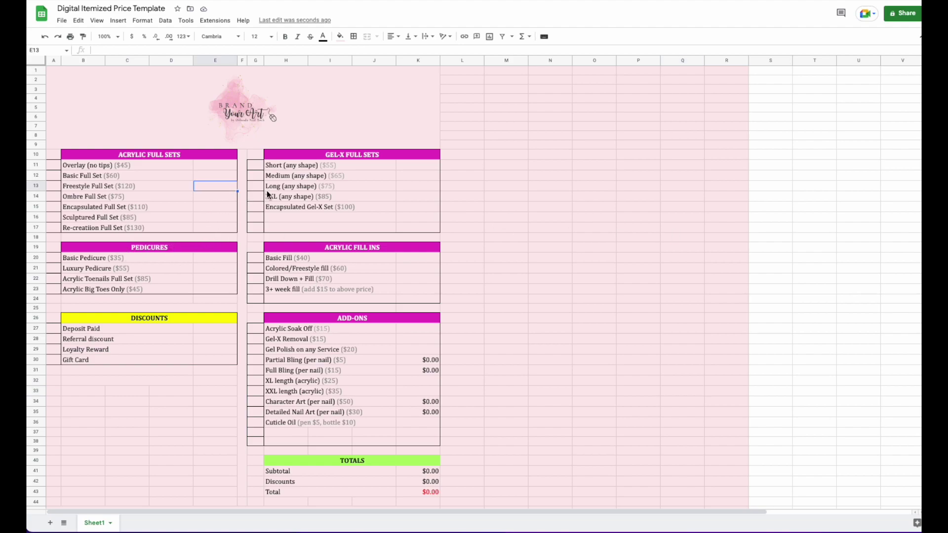
{"action": "type", "text": "120"}
{"action": "key", "text": "Return"}
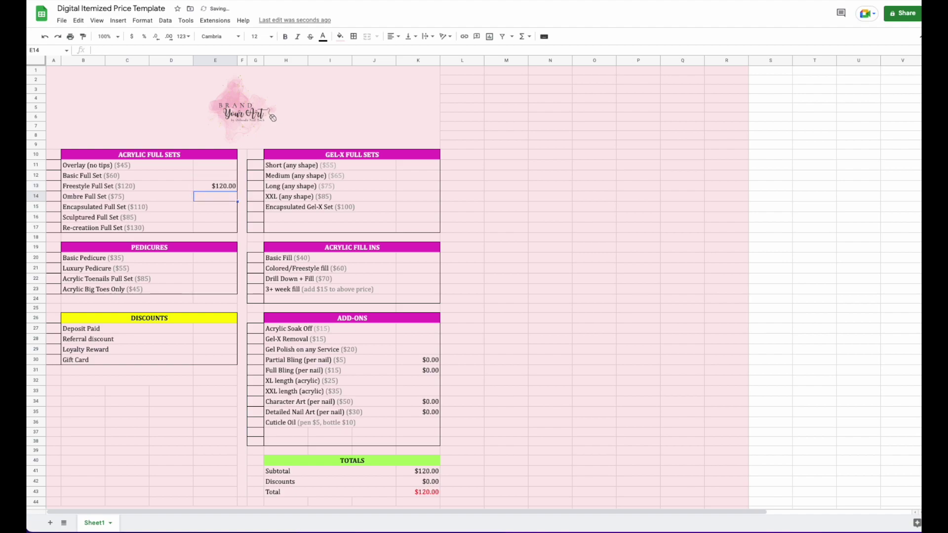
{"action": "left_click", "coordinate": [216, 269]}
{"action": "type", "text": "55"}
{"action": "key", "text": "Return"}
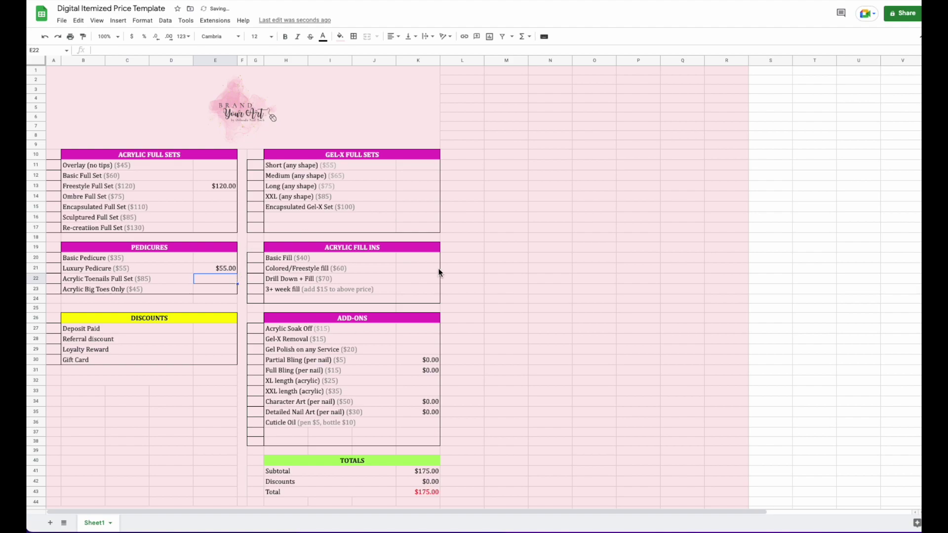
Set the quantity for the Partial Bling (per nail) add-on to 2
{"action": "left_click", "coordinate": [255, 358]}
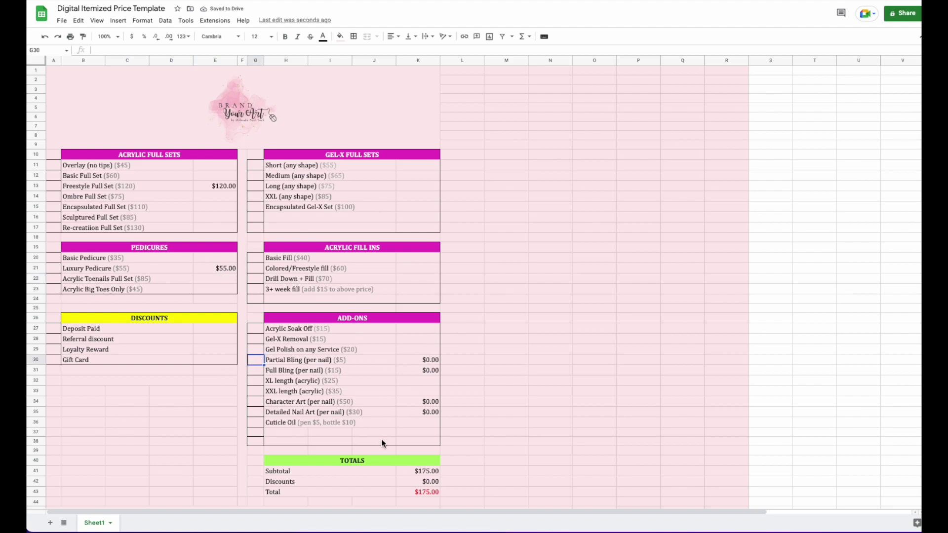
{"action": "type", "text": "2"}
{"action": "key", "text": "Return"}
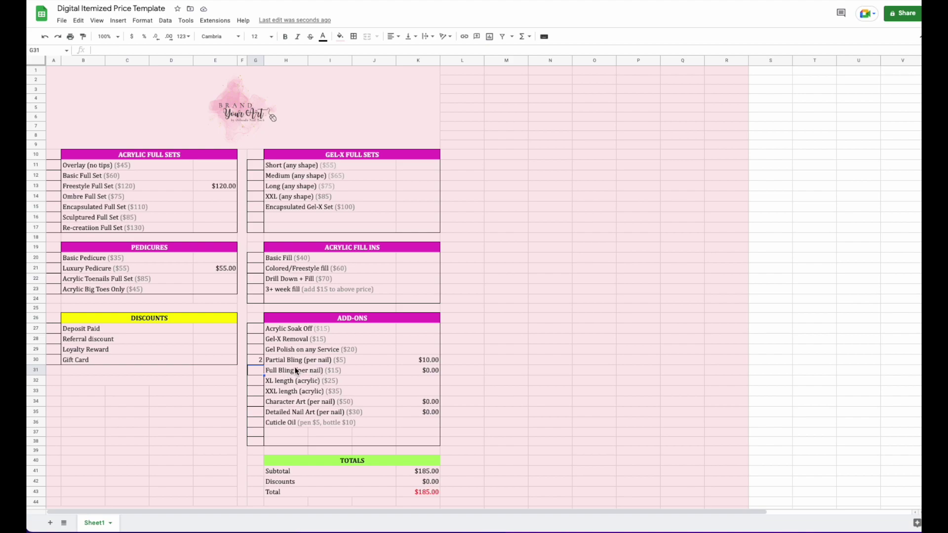
{"action": "left_click", "coordinate": [326, 362]}
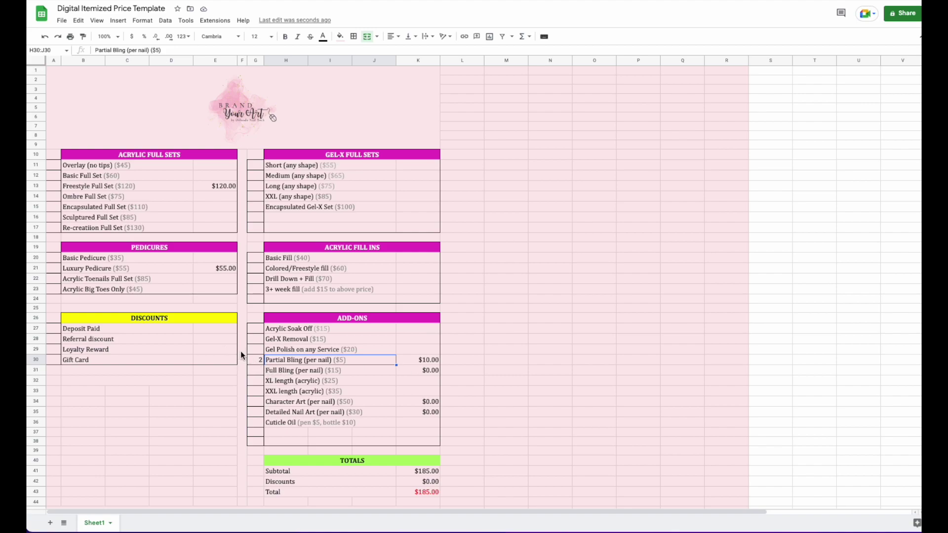
In the discounts section, enter 15 for Deposit Paid and 5 for Referral discount
{"action": "left_click", "coordinate": [216, 329]}
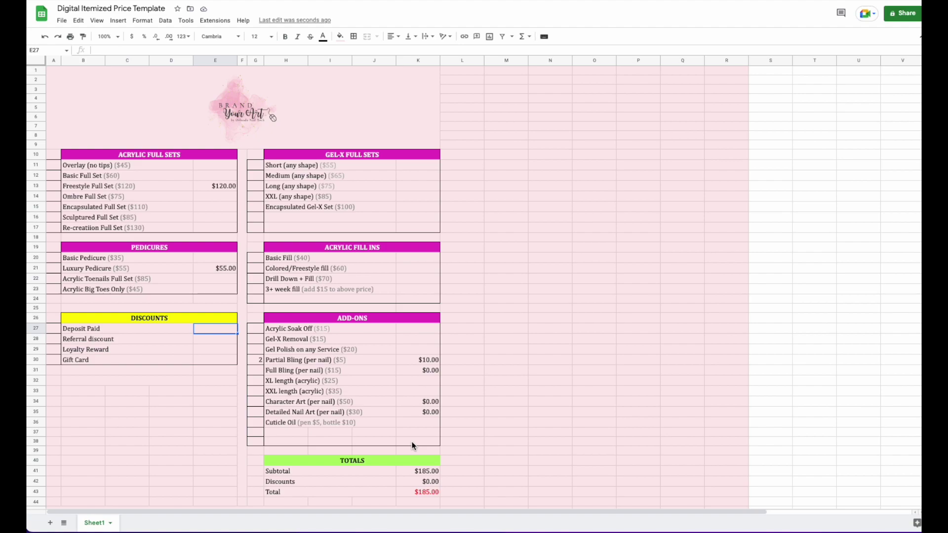
{"action": "type", "text": "15."}
{"action": "key", "text": "Return"}
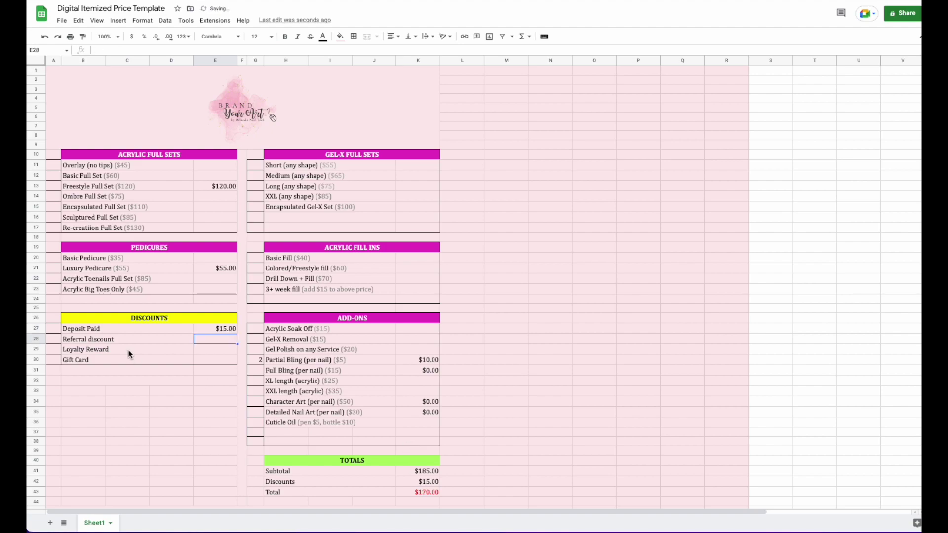
{"action": "type", "text": "5"}
{"action": "key", "text": "Return"}
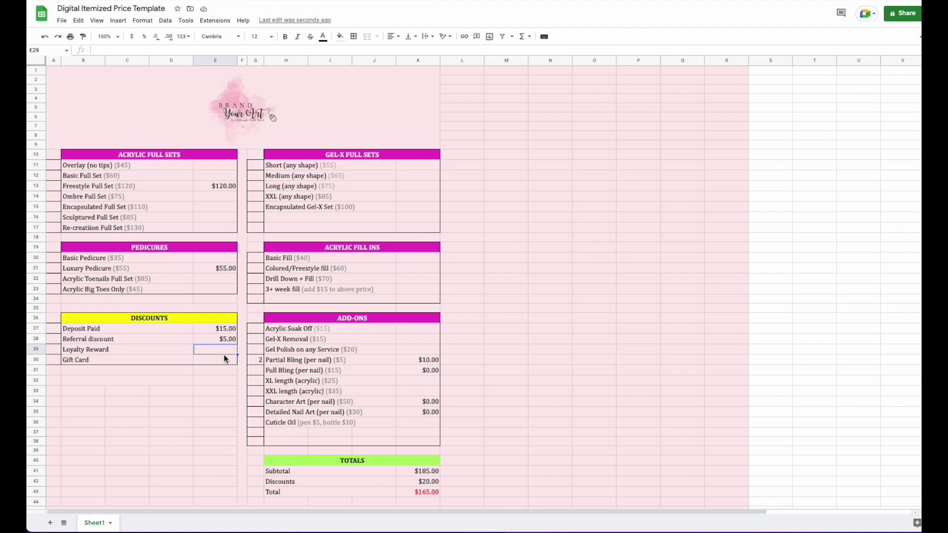
{"action": "left_click", "coordinate": [222, 341]}
{"action": "type", "text": "5"}
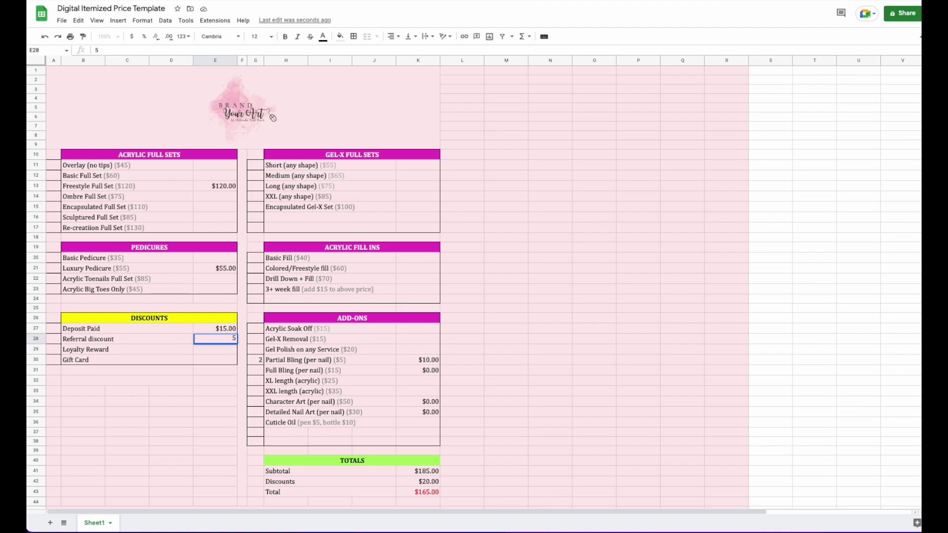
{"action": "key", "text": "Return"}
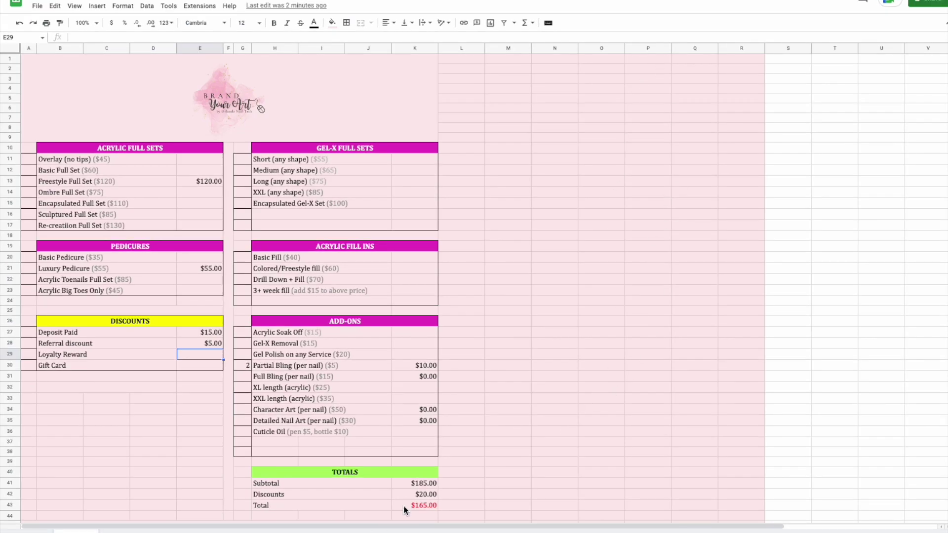
Examine the Subtotal, Discounts and Total formulas along with the discount entries that feed them
{"action": "left_click", "coordinate": [417, 487]}
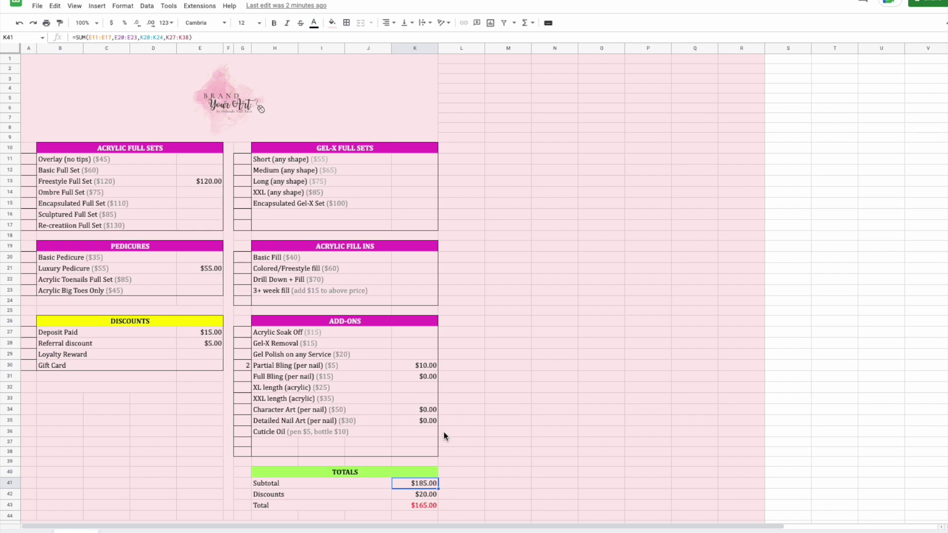
{"action": "left_click", "coordinate": [433, 497]}
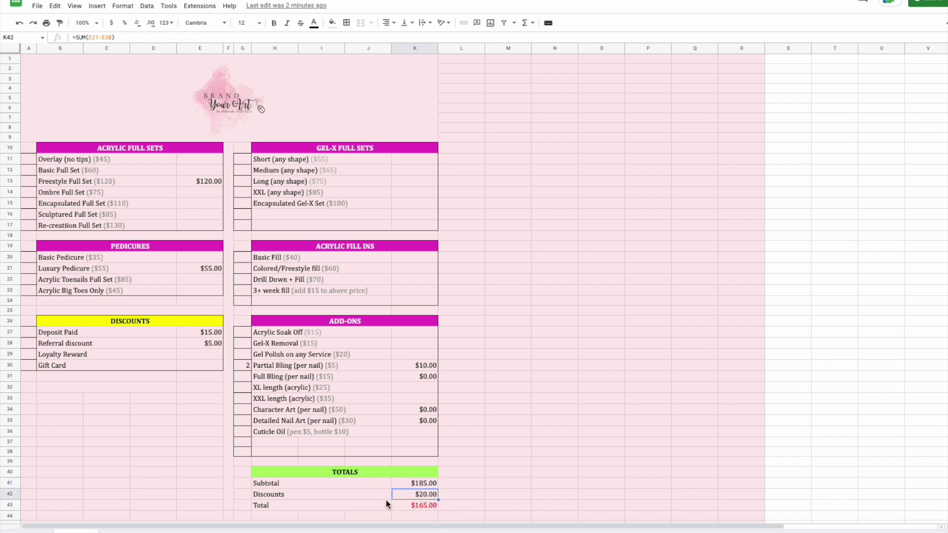
{"action": "left_click", "coordinate": [105, 335]}
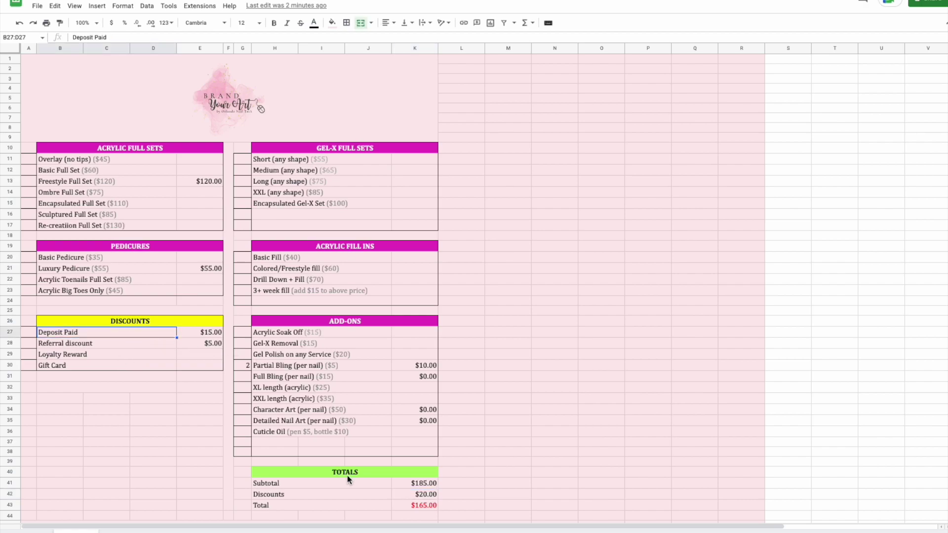
{"action": "left_click", "coordinate": [199, 343]}
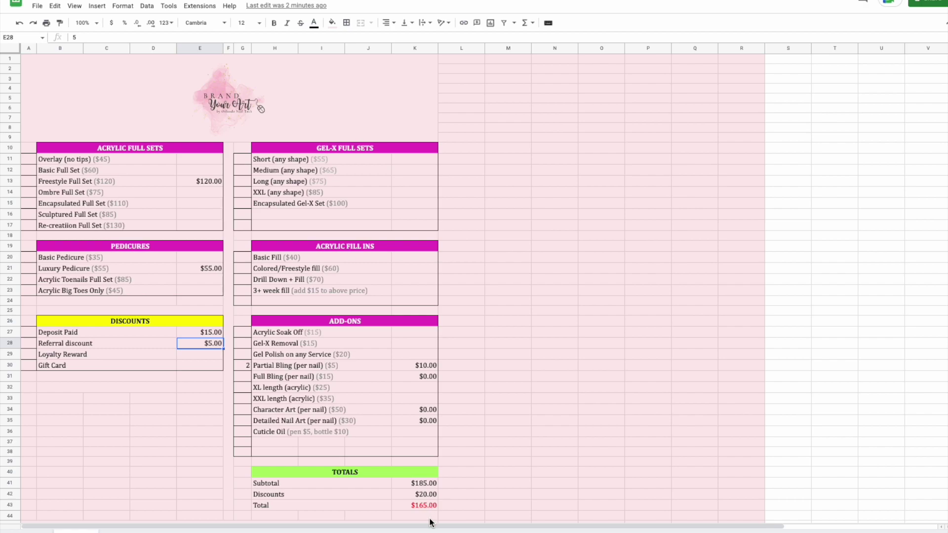
{"action": "left_click", "coordinate": [425, 497]}
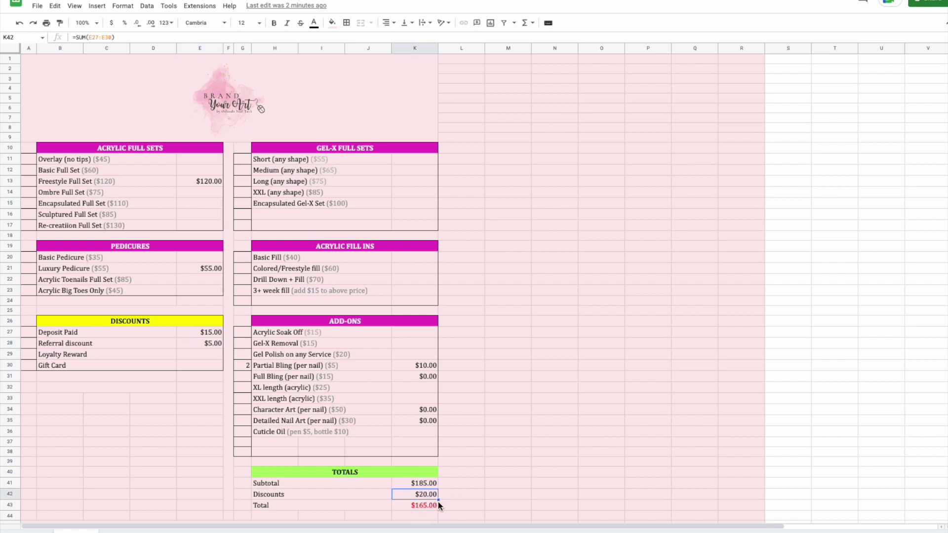
{"action": "left_click", "coordinate": [415, 508]}
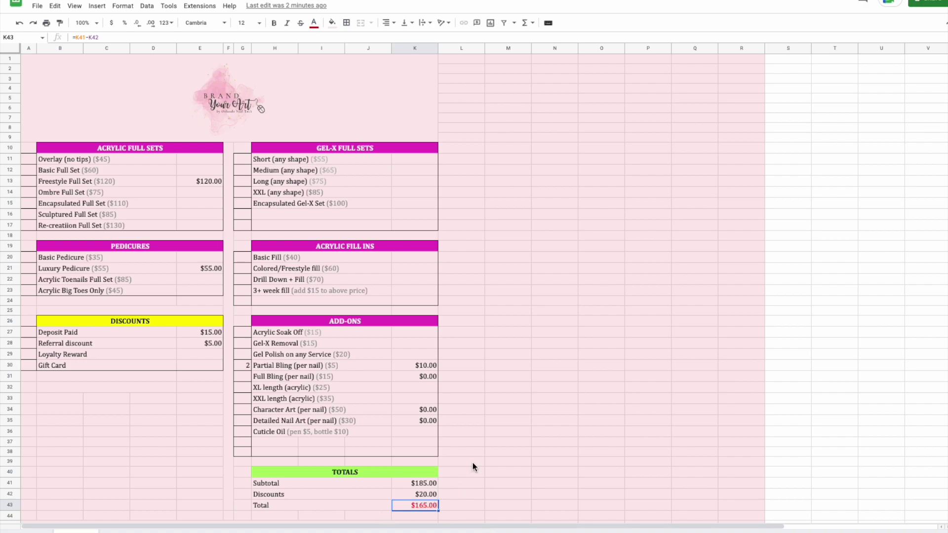
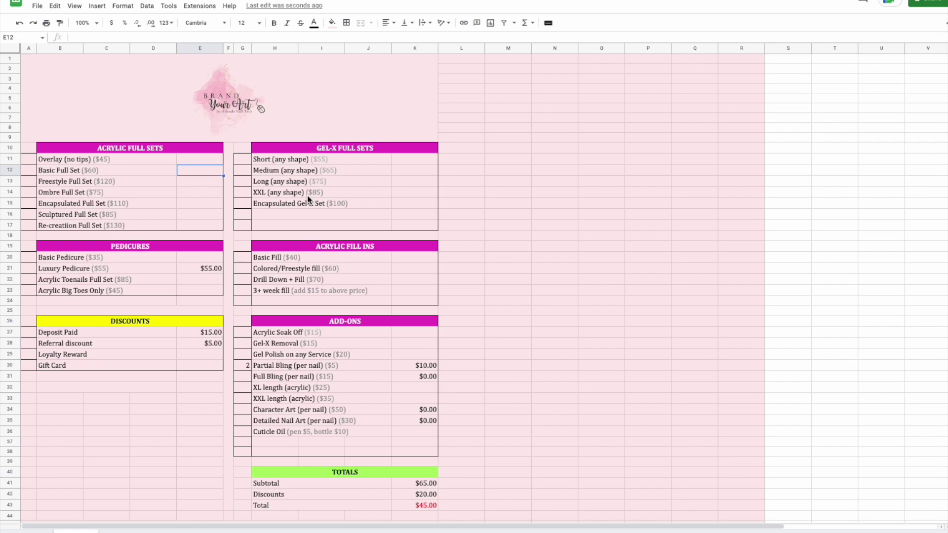
Enter an amount of 60 for Basic Full Set and set the Partial Bling quantity to 0
{"action": "key", "text": "Return"}
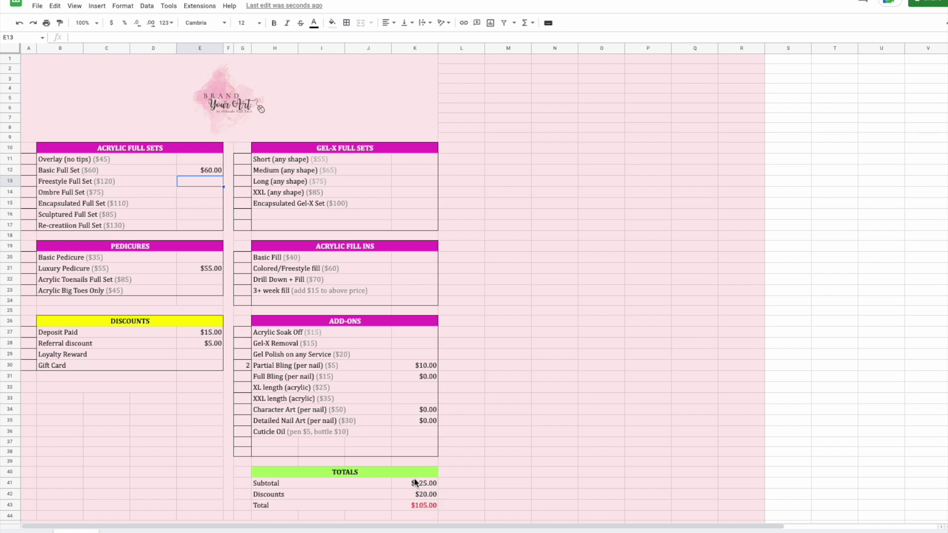
{"action": "left_click", "coordinate": [412, 366]}
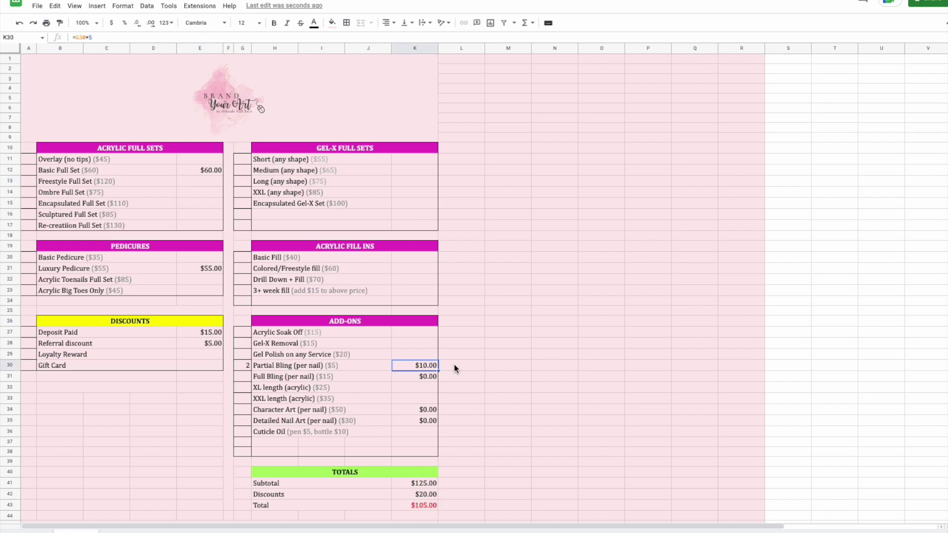
{"action": "left_click", "coordinate": [240, 366]}
{"action": "type", "text": "0"}
{"action": "key", "text": "Return"}
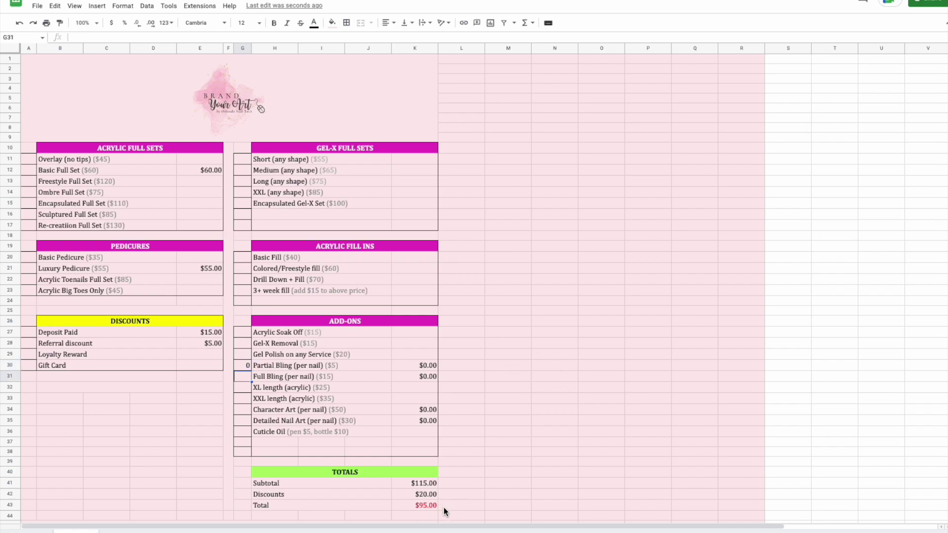
Enter an amount of 35 for Basic Pedicure and clear the Luxury Pedicure amount
{"action": "left_click", "coordinate": [202, 259]}
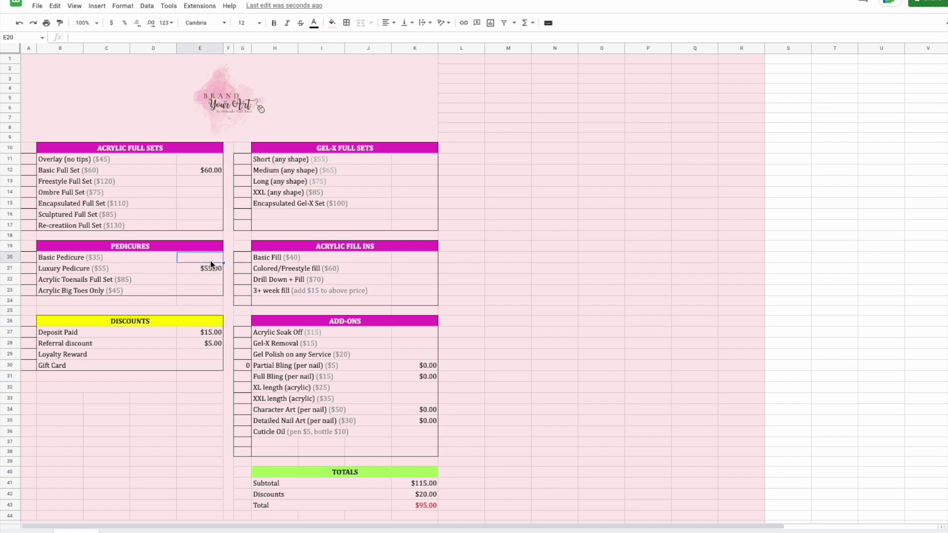
{"action": "type", "text": "35"}
{"action": "key", "text": "Return"}
{"action": "key", "text": "Delete"}
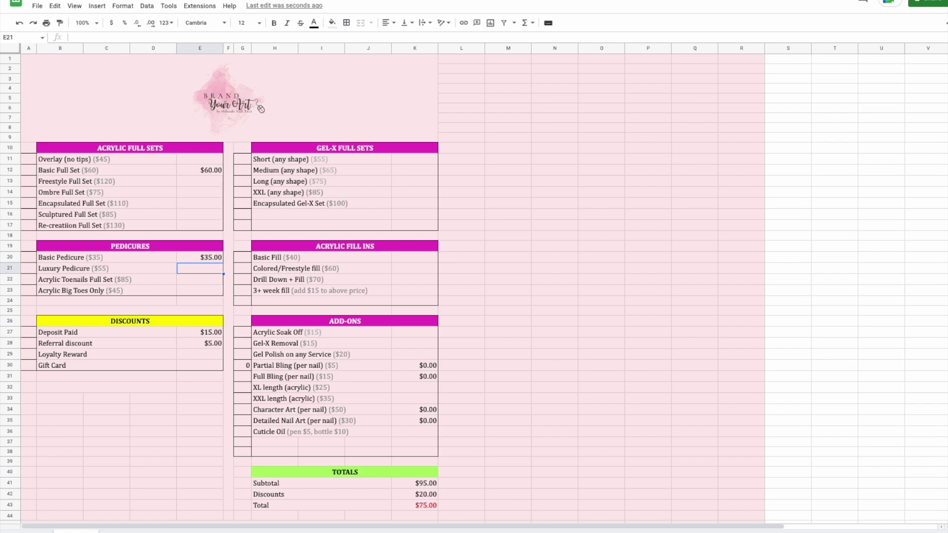
Check the Total formula and the Partial Bling row in the add-ons section
{"action": "left_click", "coordinate": [508, 475]}
{"action": "left_click", "coordinate": [436, 508]}
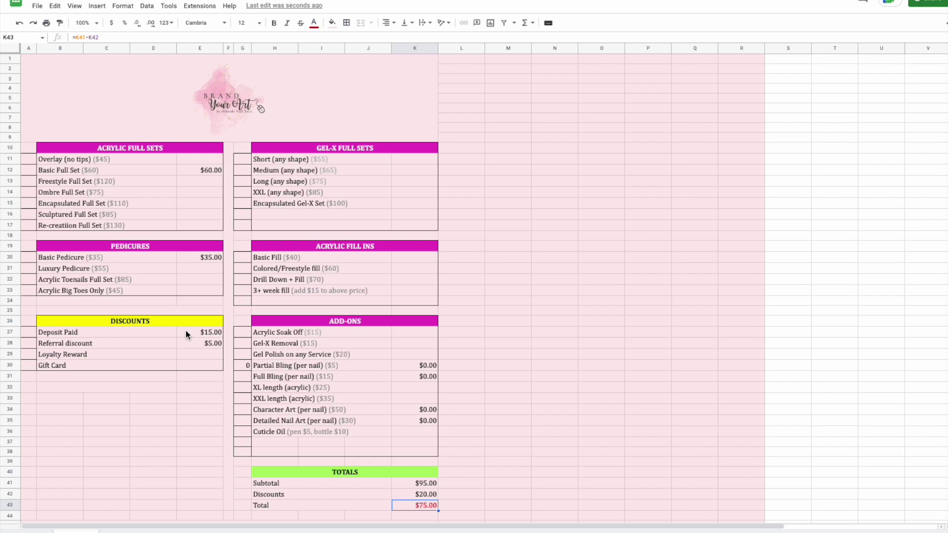
{"action": "left_click", "coordinate": [508, 442]}
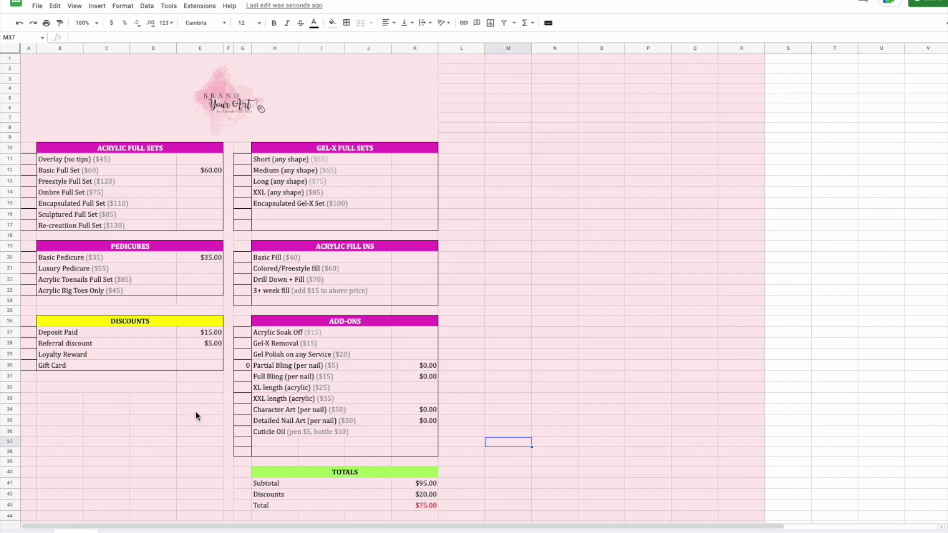
{"action": "left_click_drag", "start_coordinate": [248, 369], "coordinate": [418, 370]}
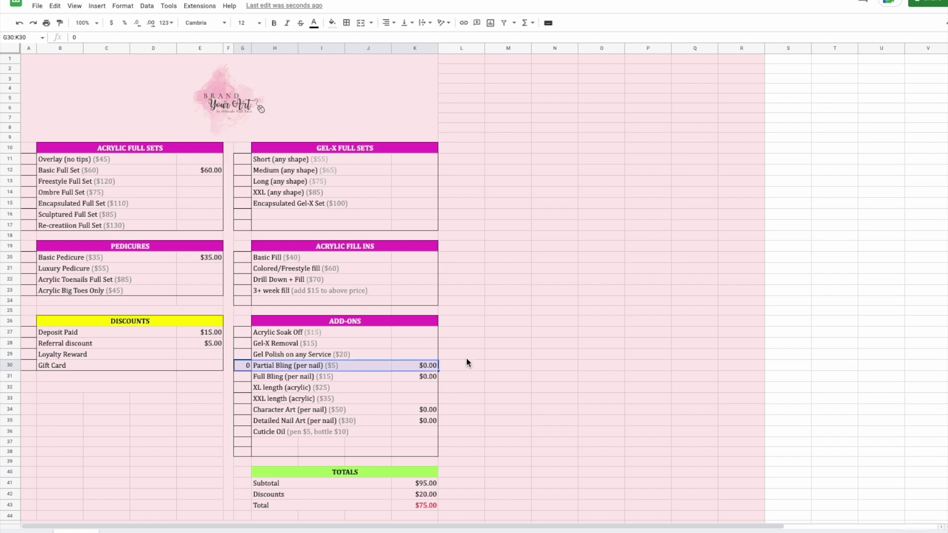
{"action": "left_click", "coordinate": [341, 355]}
{"action": "left_click", "coordinate": [326, 368]}
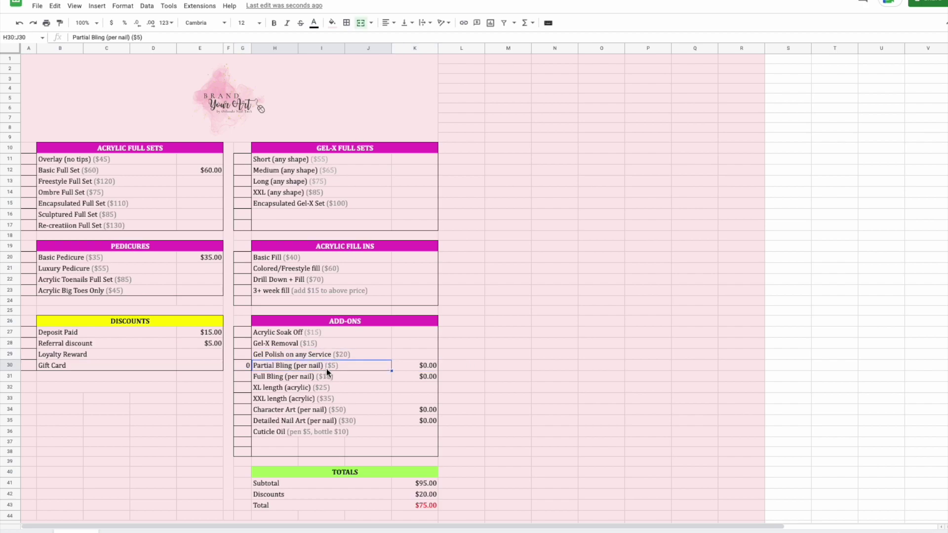
{"action": "left_click", "coordinate": [487, 378]}
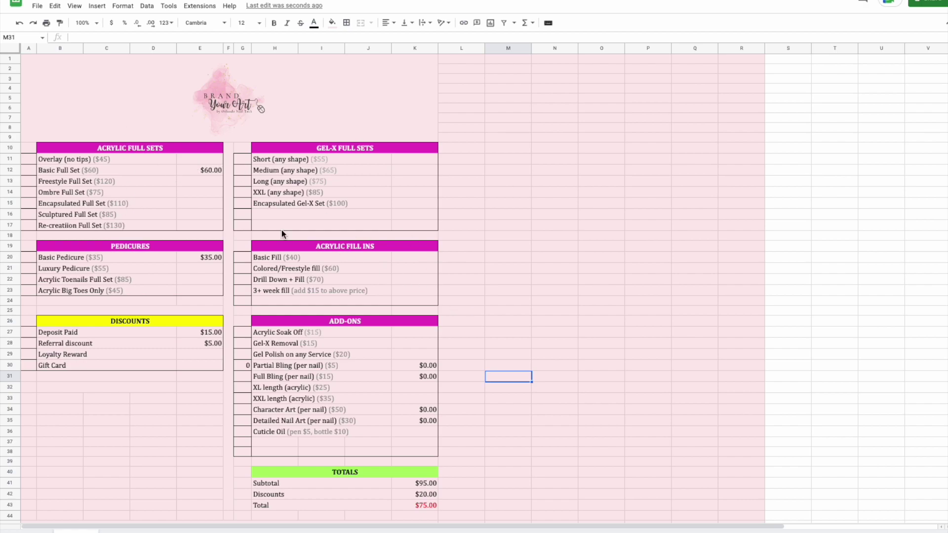
Rename the Acrylic Full Sets section heading to HAIR COLOR SERVICES
{"action": "left_click", "coordinate": [162, 147]}
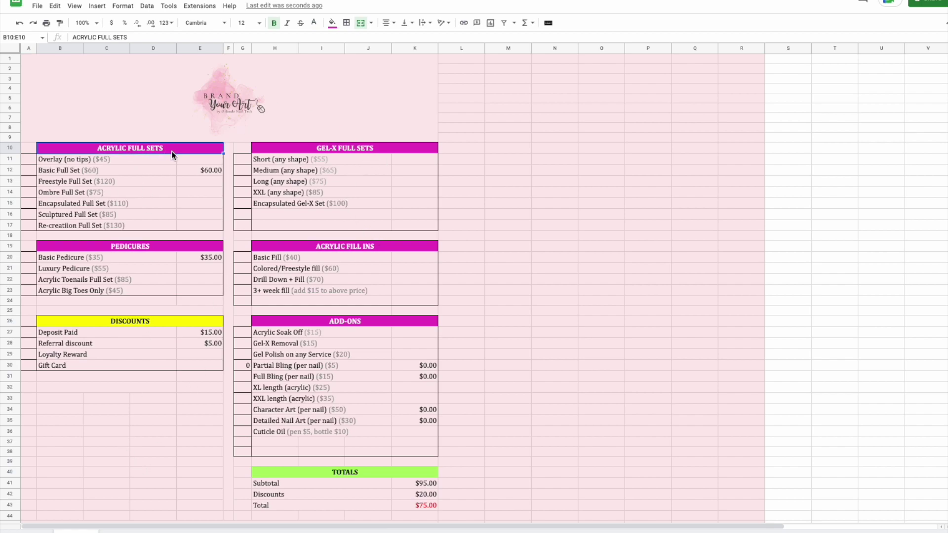
{"action": "double_click", "coordinate": [115, 146]}
{"action": "double_click", "coordinate": [114, 146]}
{"action": "double_click", "coordinate": [150, 147]}
{"action": "key", "text": "ctrl+a"}
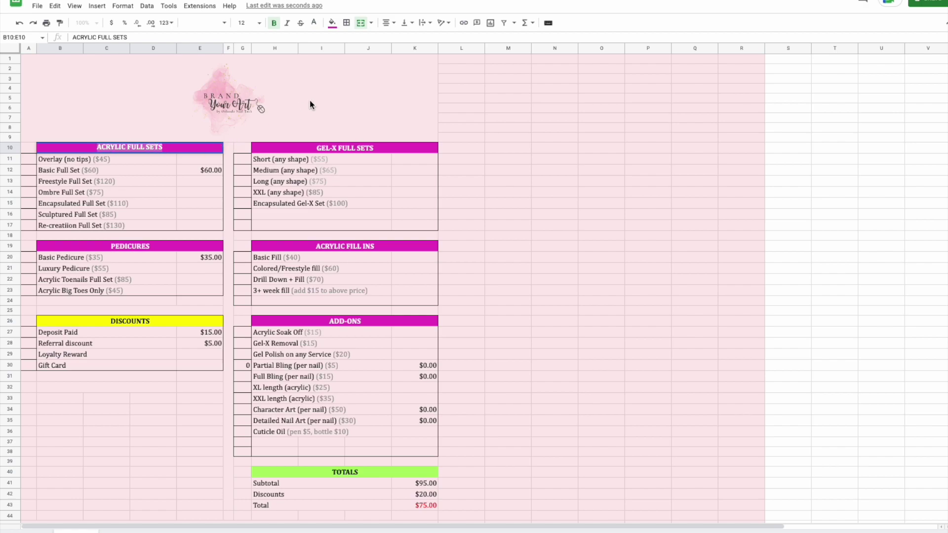
{"action": "type", "text": "H"}
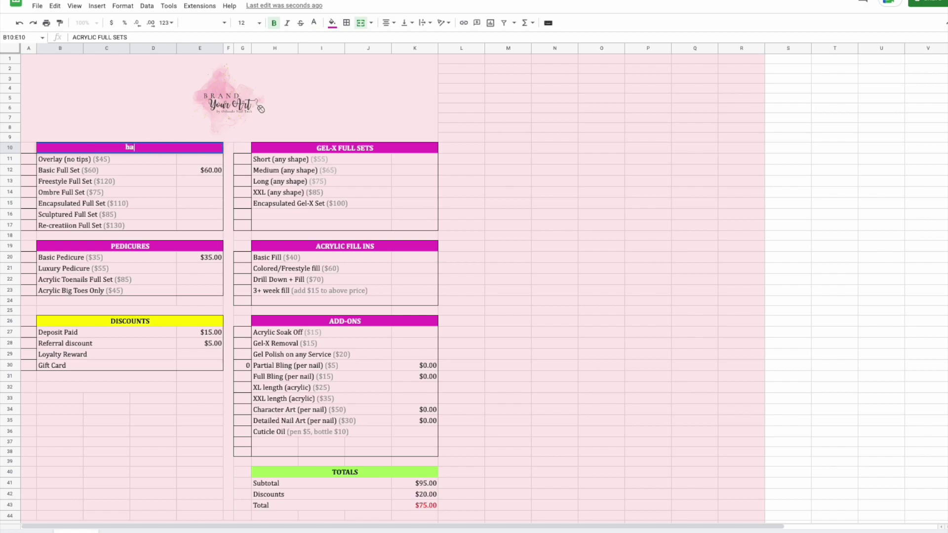
{"action": "type", "text": "AIR. CEL"}
{"action": "key", "text": "BackSpace"}
{"action": "key", "text": "BackSpace"}
{"action": "key", "text": "BackSpace"}
{"action": "key", "text": "BackSpace"}
{"action": "key", "text": "BackSpace"}
{"action": "type", "text": "COLOR SERVICES"}
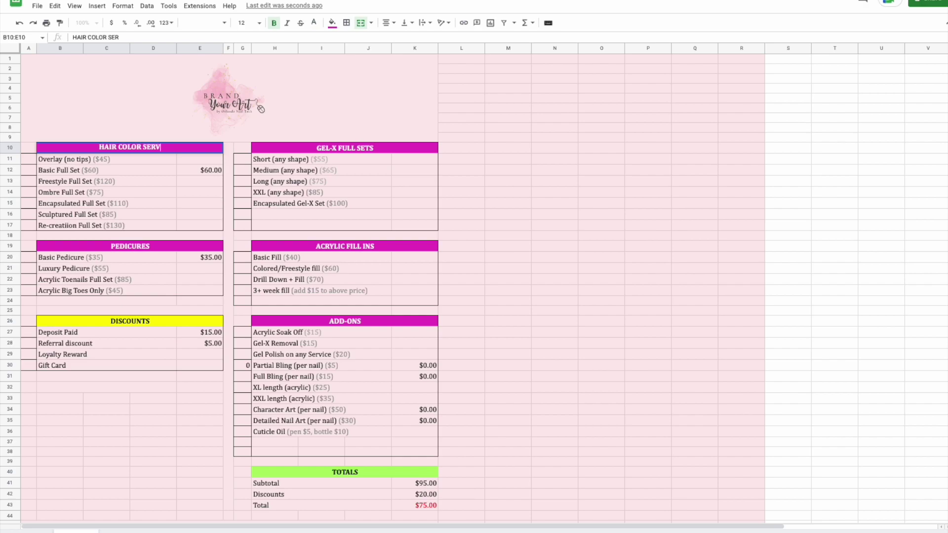
{"action": "left_click", "coordinate": [105, 174]}
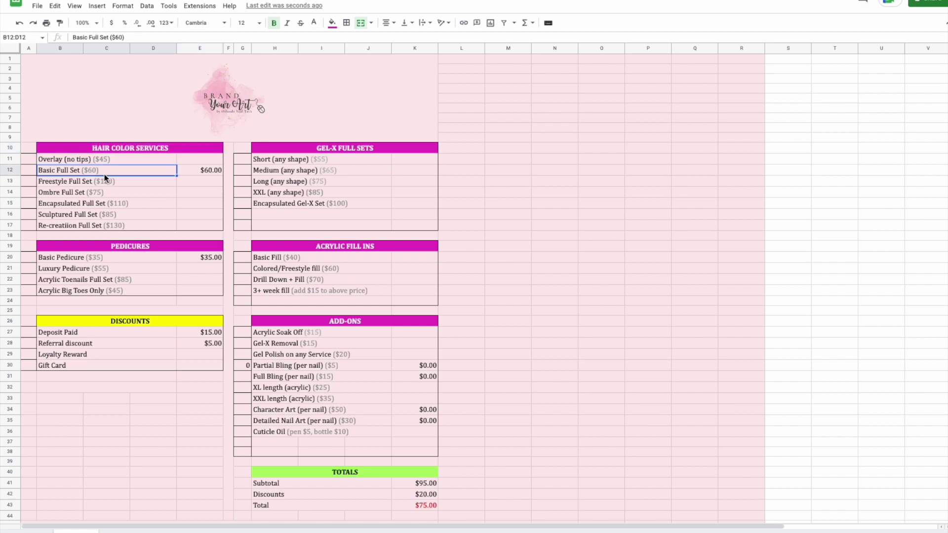
Undo the section heading rename and clear the Luxury Pedicure amount again
{"action": "left_click", "coordinate": [147, 146]}
{"action": "key", "text": "ctrl+z"}
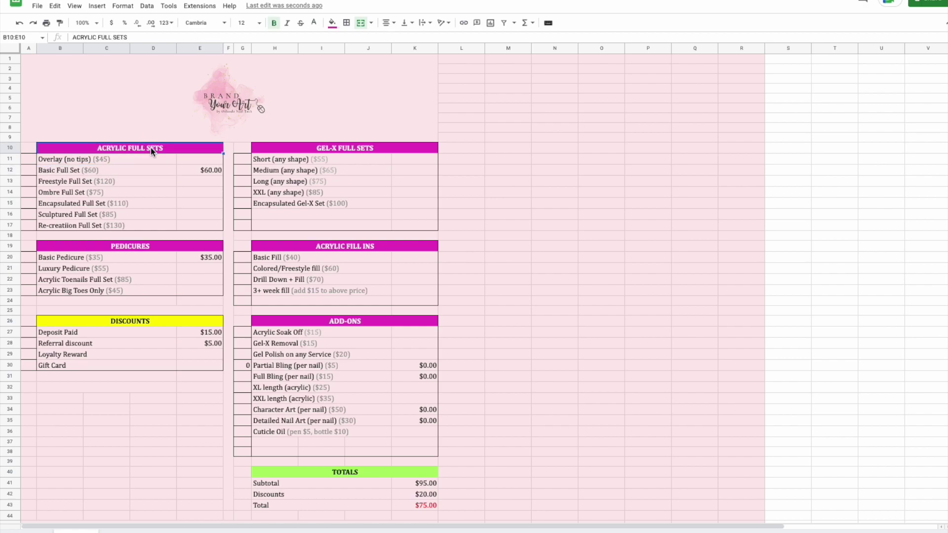
{"action": "key", "text": "ctrl+z"}
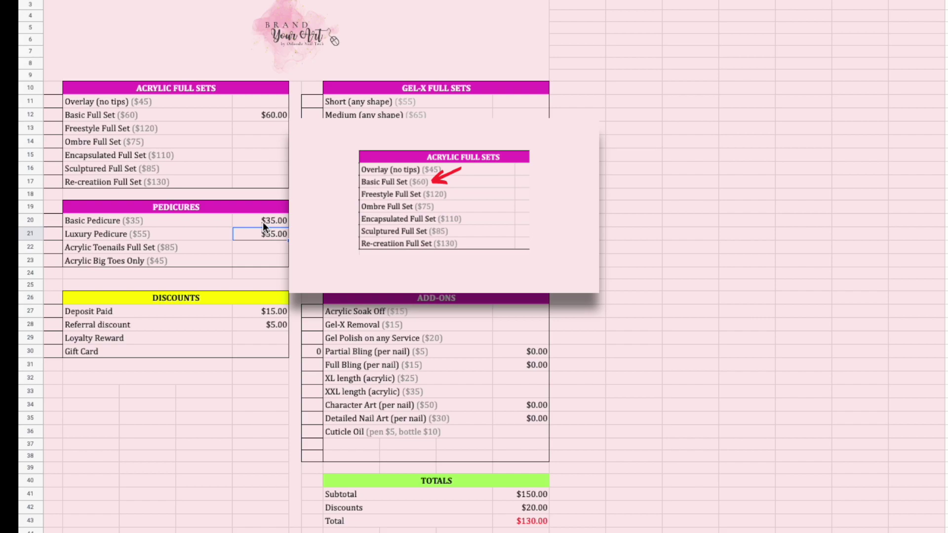
{"action": "key", "text": "Delete"}
Examine the service labels with their prices and the amount cells in the Acrylic Full Sets section
{"action": "left_click", "coordinate": [112, 225]}
{"action": "left_click", "coordinate": [119, 157]}
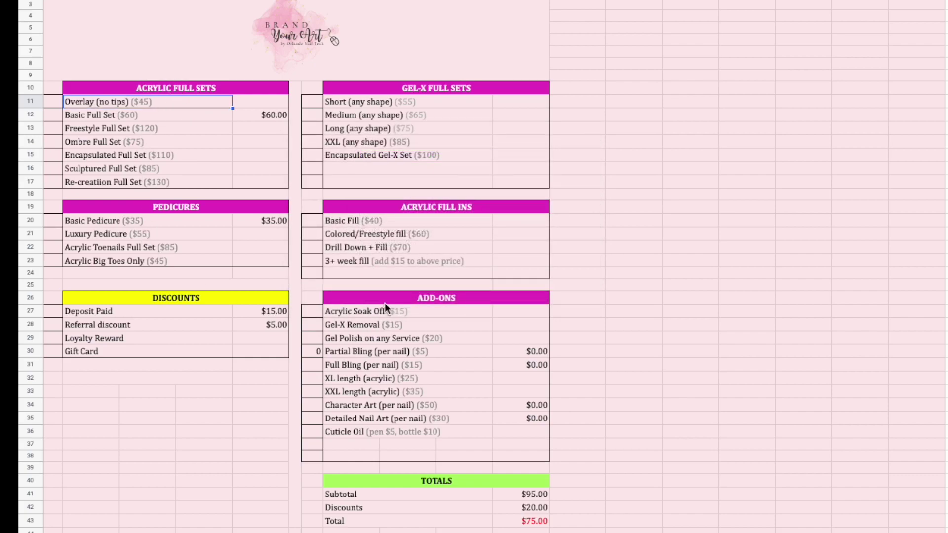
{"action": "double_click", "coordinate": [143, 102]}
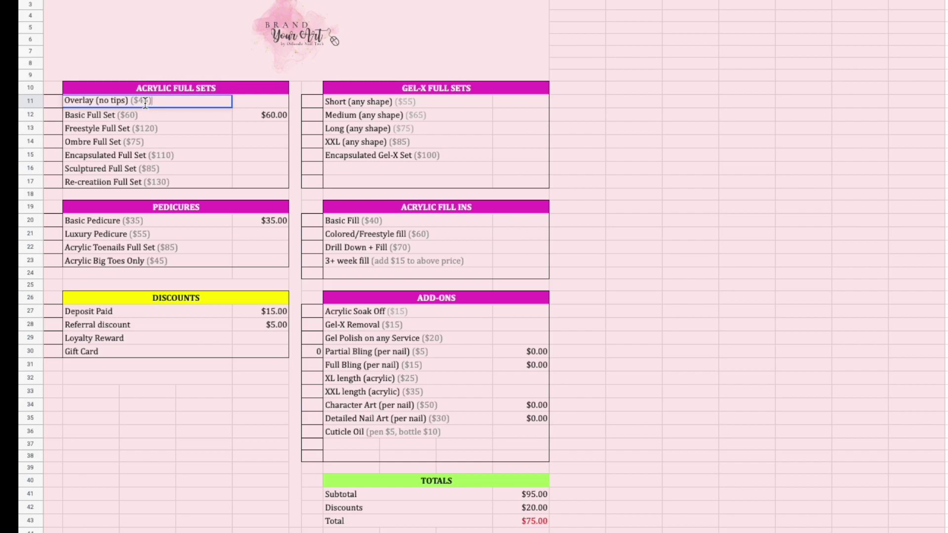
{"action": "double_click", "coordinate": [145, 101]}
{"action": "left_click", "coordinate": [190, 133]}
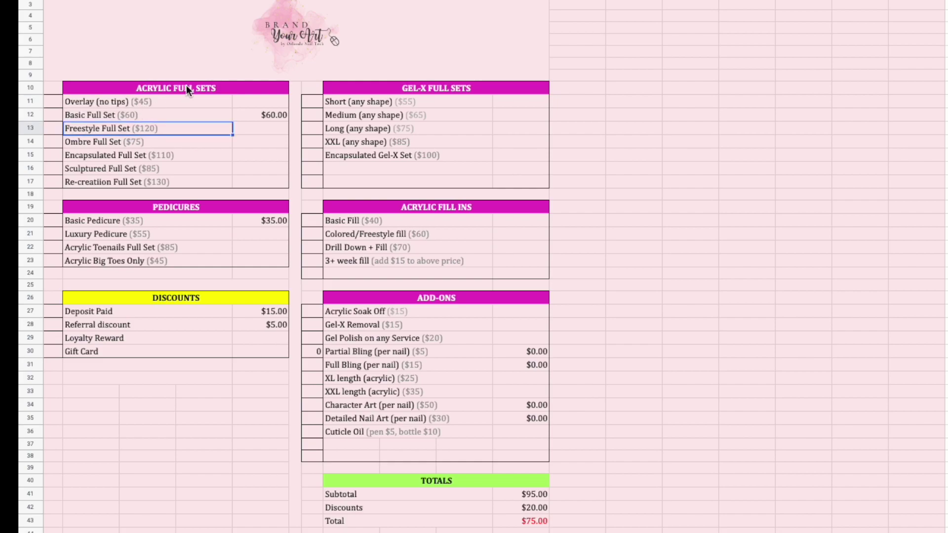
{"action": "left_click", "coordinate": [148, 106]}
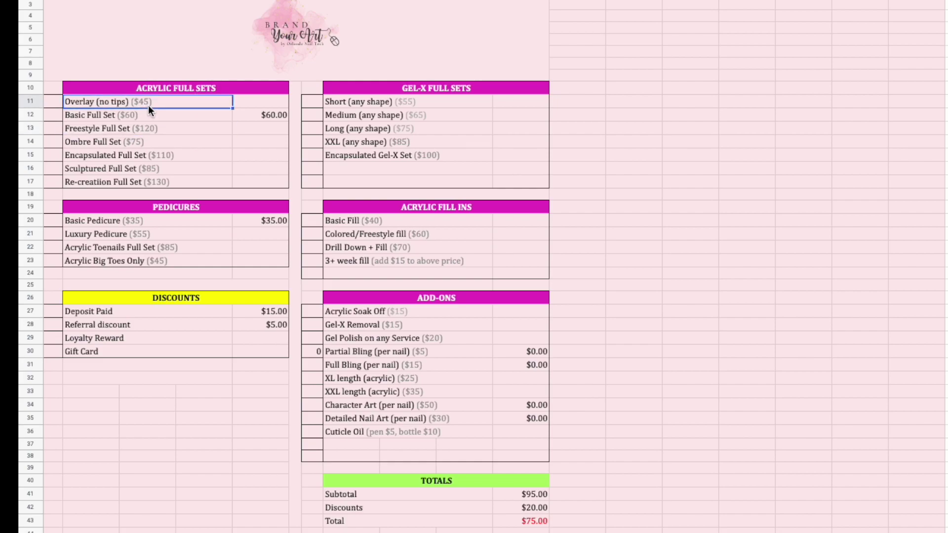
{"action": "left_click", "coordinate": [187, 151]}
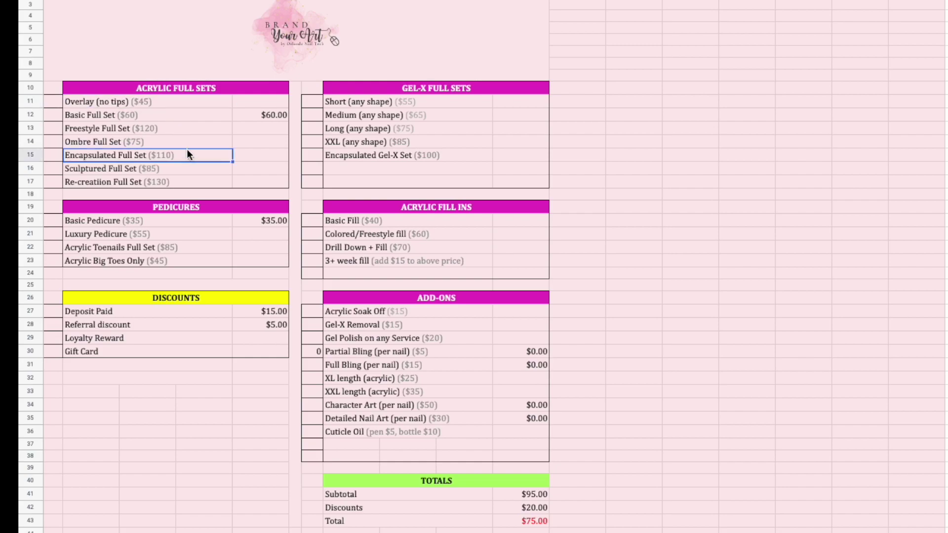
{"action": "left_click", "coordinate": [141, 101]}
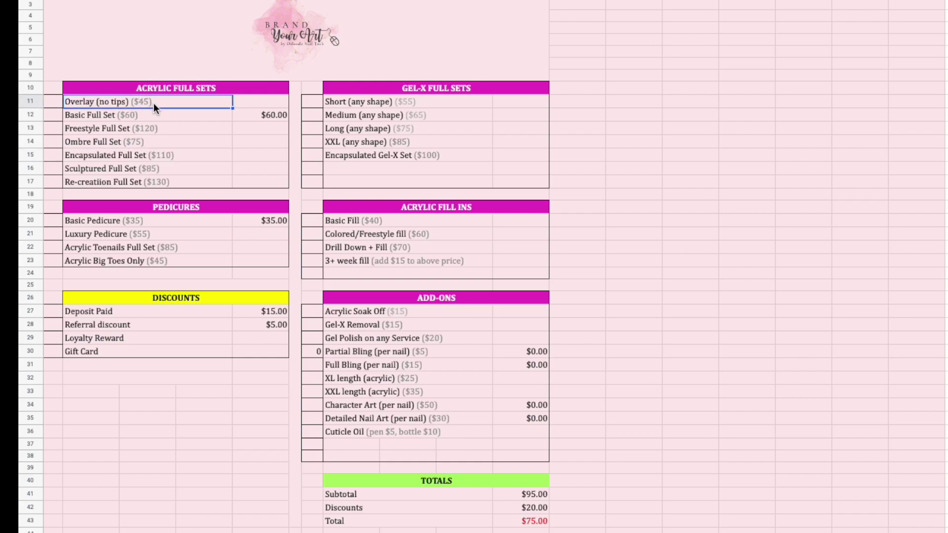
{"action": "left_click", "coordinate": [258, 103]}
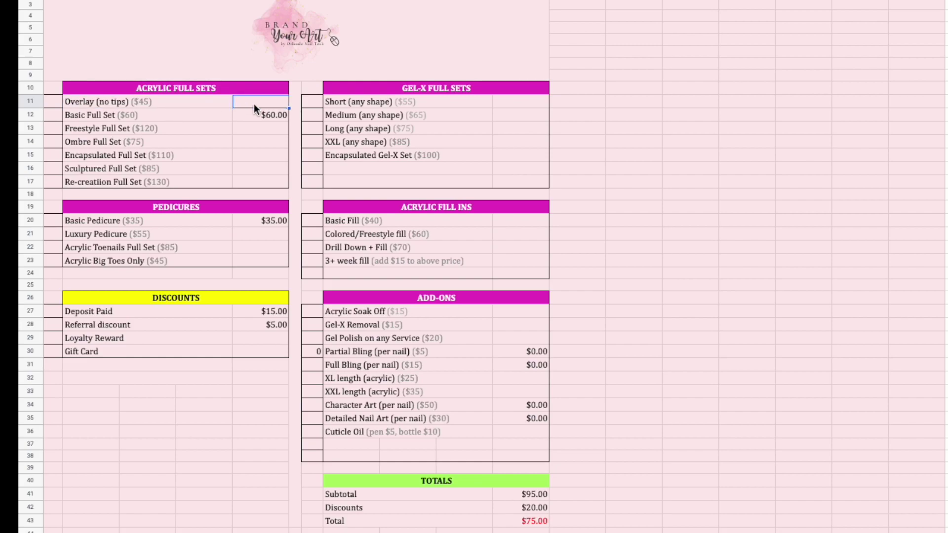
{"action": "left_click", "coordinate": [255, 143]}
{"action": "left_click", "coordinate": [245, 100]}
{"action": "left_click", "coordinate": [143, 103]}
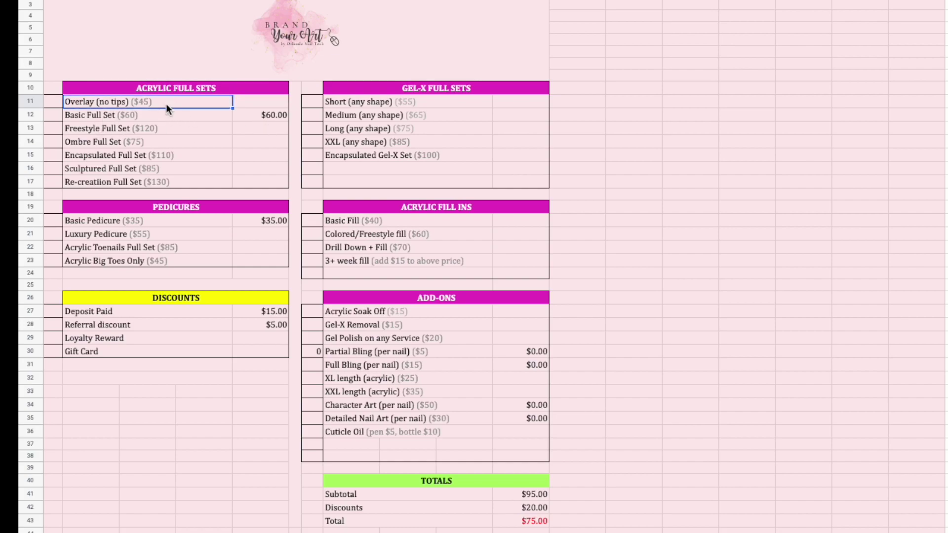
Enter an amount of 35 for Overlay (no tips) and clear the Basic Full Set amount
{"action": "double_click", "coordinate": [259, 105]}
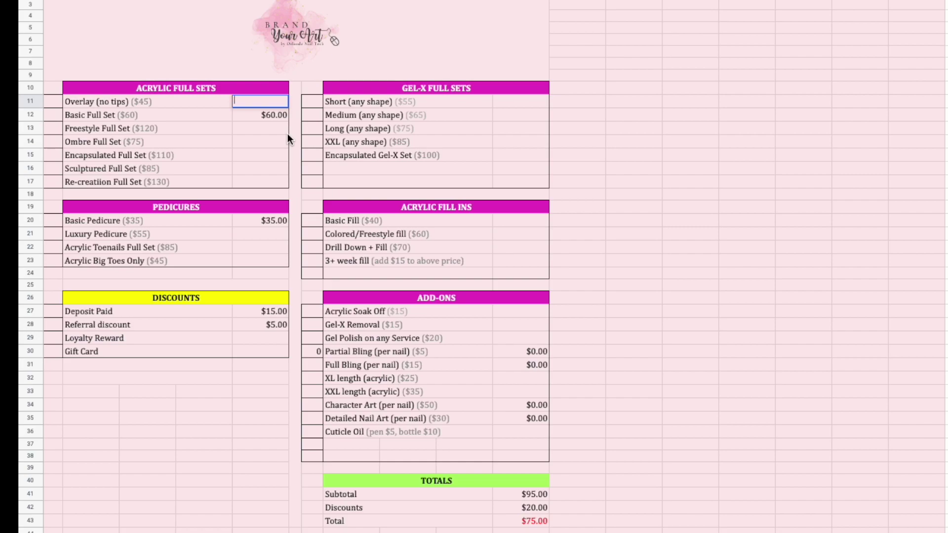
{"action": "type", "text": "35"}
{"action": "key", "text": "Return"}
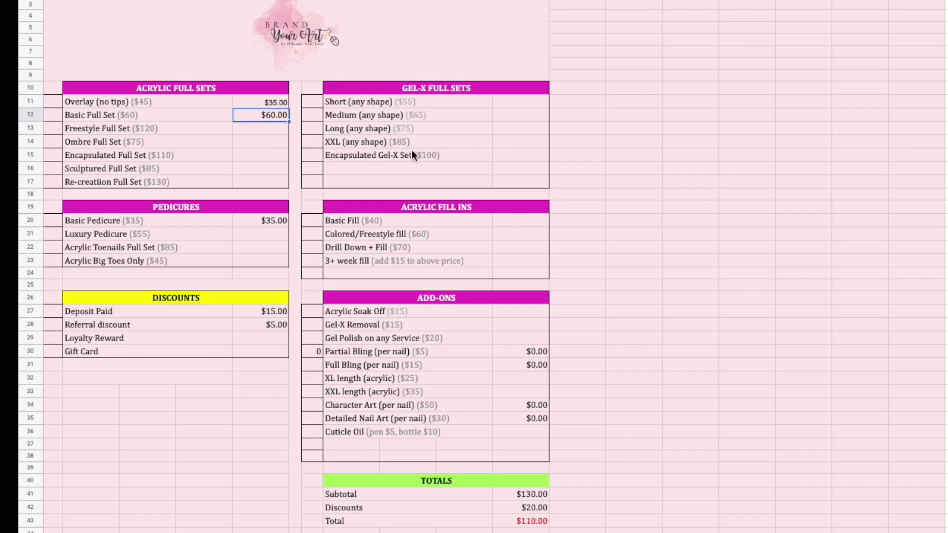
{"action": "key", "text": "Delete"}
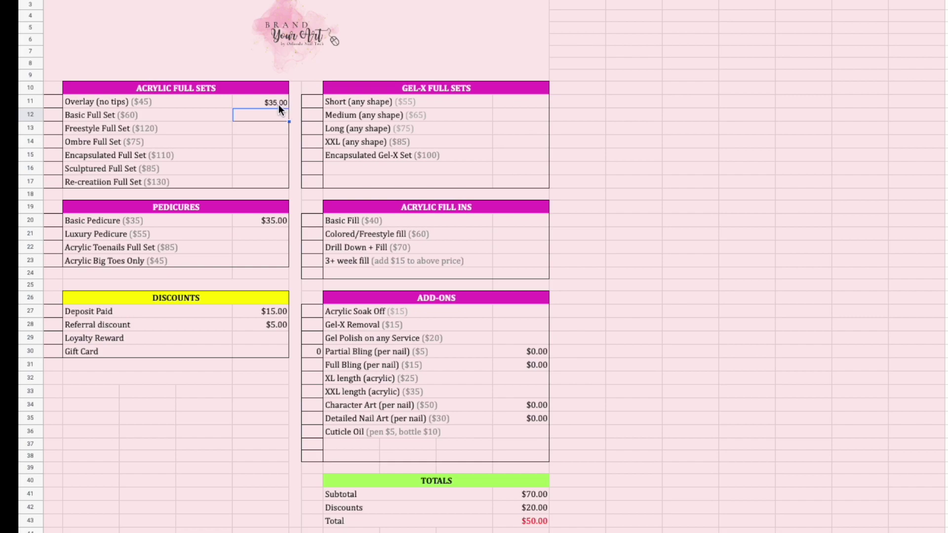
Set the Overlay amount's font to Cambria and increase its size to match the other amounts
{"action": "left_click", "coordinate": [278, 105]}
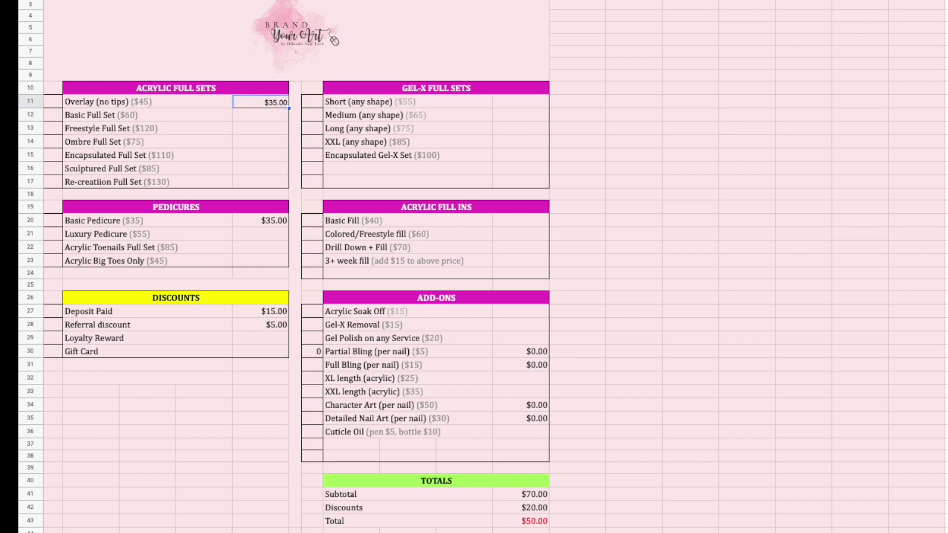
{"action": "left_click", "coordinate": [275, 127]}
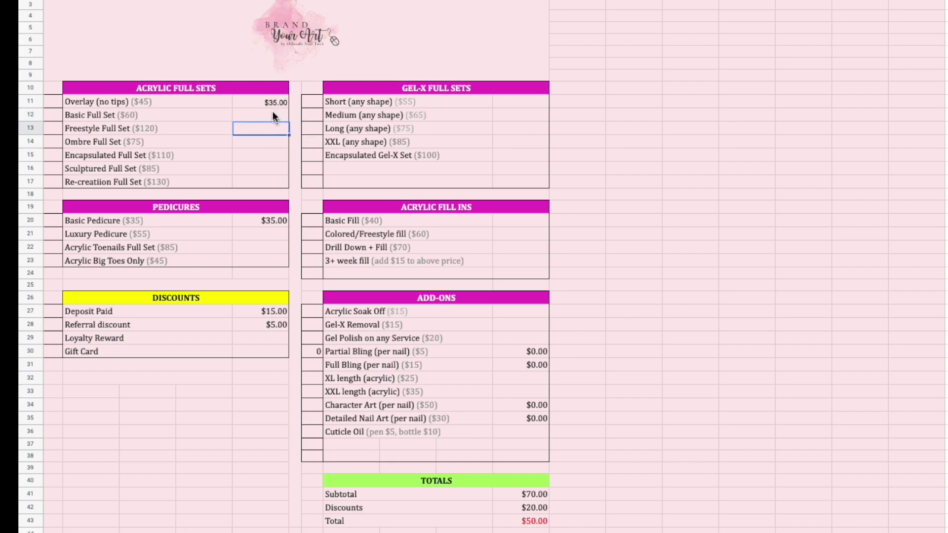
{"action": "left_click", "coordinate": [273, 111]}
{"action": "left_click", "coordinate": [280, 102]}
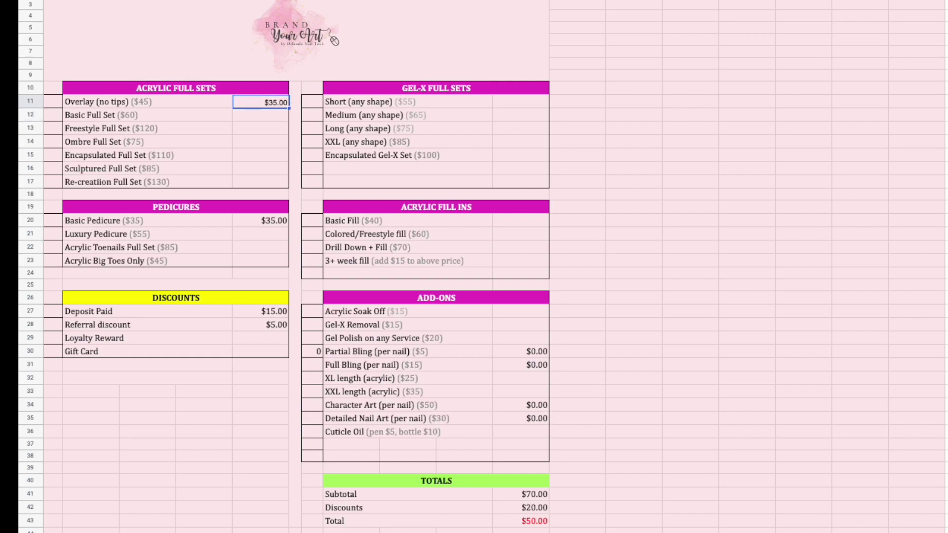
{"action": "left_click", "coordinate": [276, 1]}
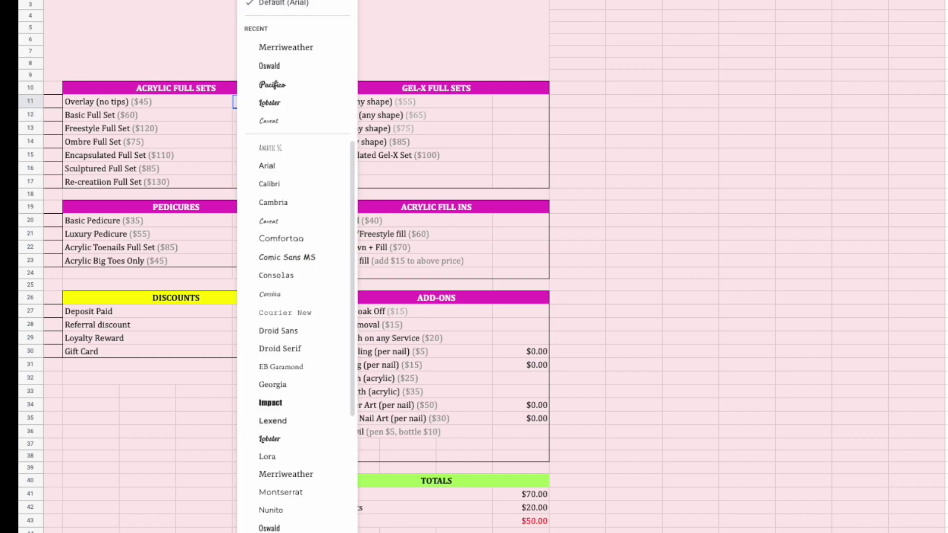
{"action": "left_click", "coordinate": [303, 203]}
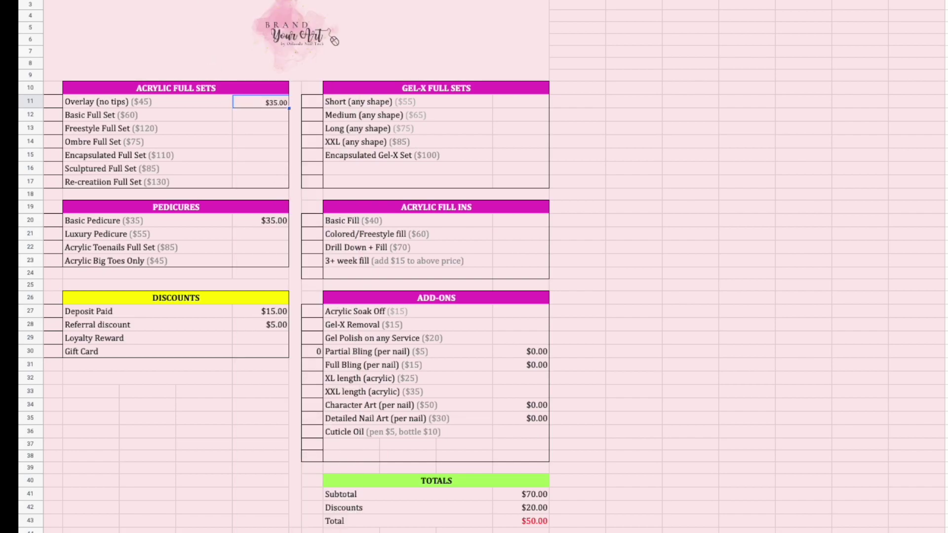
{"action": "left_click", "coordinate": [309, 2]}
{"action": "left_click", "coordinate": [314, 64]}
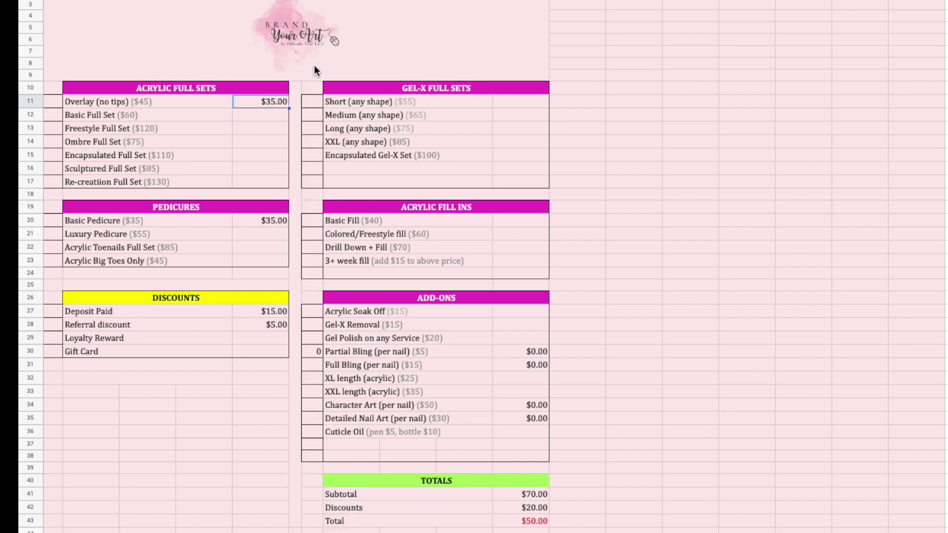
Append ($20) to the Deposit Paid label in the Discounts section
{"action": "left_click", "coordinate": [236, 174]}
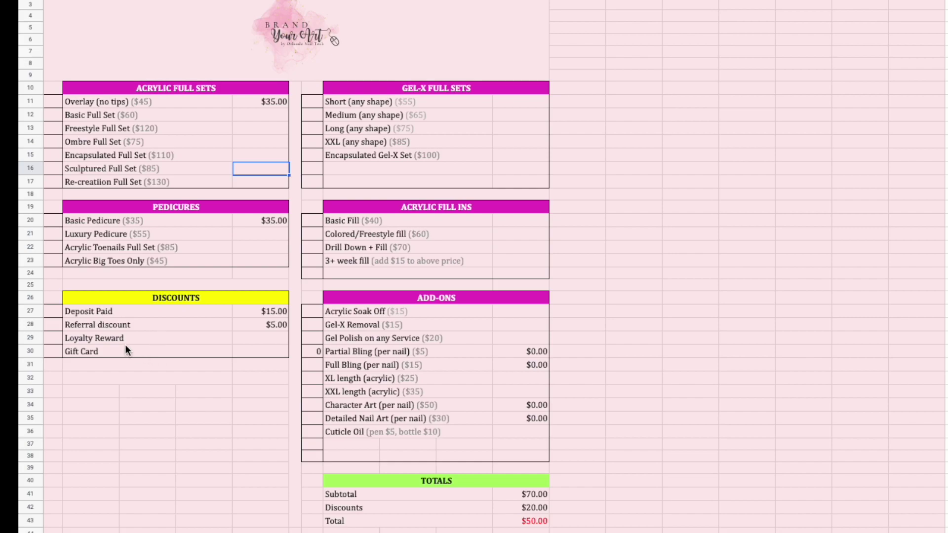
{"action": "left_click", "coordinate": [142, 311]}
{"action": "double_click", "coordinate": [161, 312]}
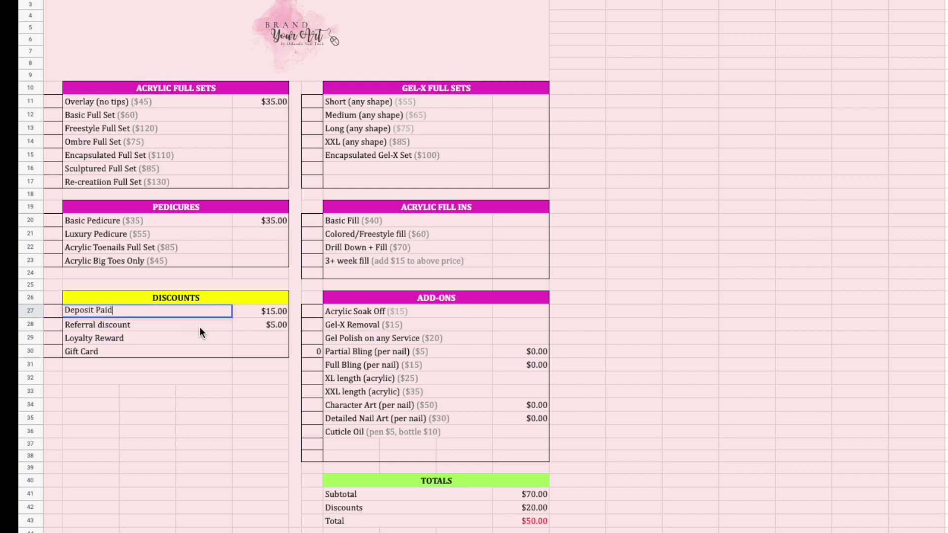
{"action": "left_click", "coordinate": [196, 340]}
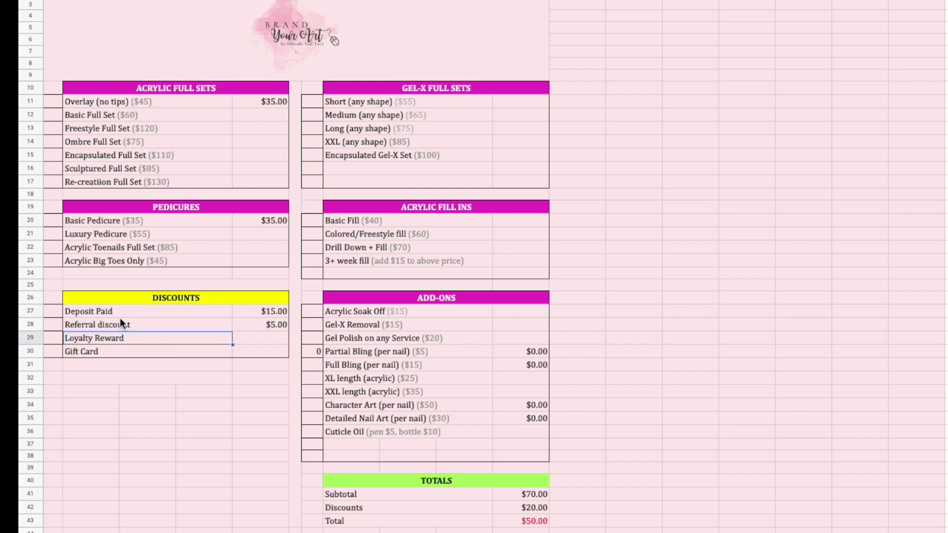
{"action": "double_click", "coordinate": [147, 315]}
{"action": "type", "text": "($"}
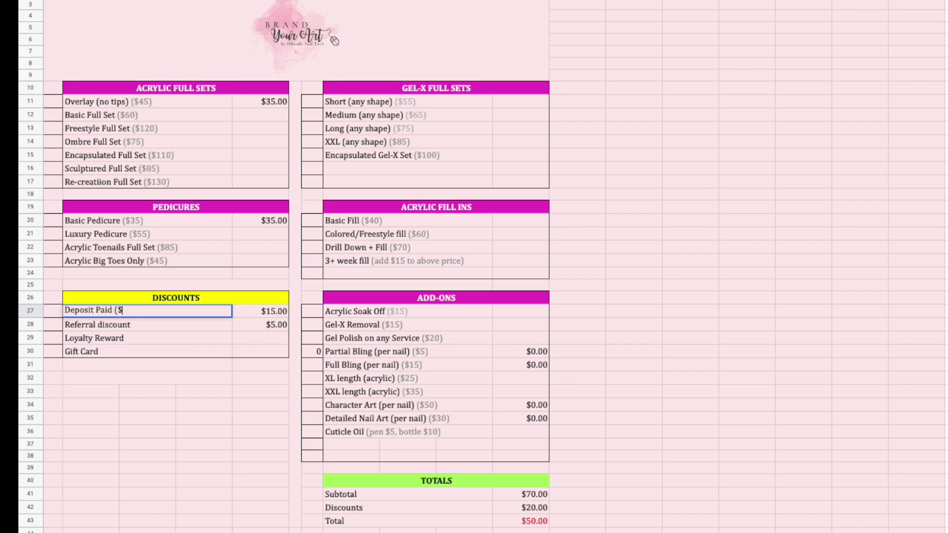
{"action": "type", "text": "200"}
{"action": "key", "text": "BackSpace"}
{"action": "type", "text": ")"}
Color the ($20) text in the Deposit Paid label gray like the other listed prices
{"action": "key", "text": "shift+Left"}
{"action": "key", "text": "shift+Left"}
{"action": "key", "text": "shift+Left"}
{"action": "key", "text": "shift+Left"}
{"action": "key", "text": "shift+Left"}
{"action": "left_click", "coordinate": [456, 4]}
{"action": "left_click", "coordinate": [473, 208]}
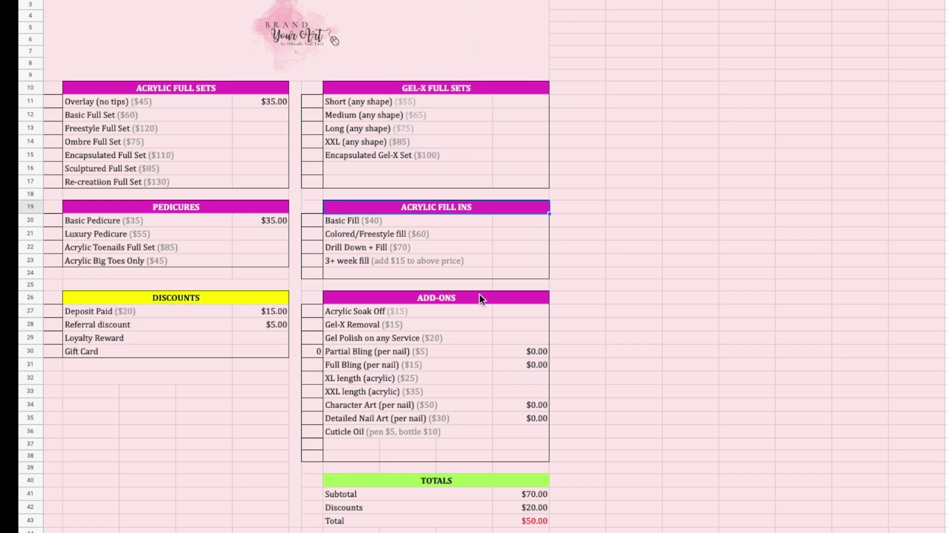
Set the Deposit Paid discount amount to 20
{"action": "left_click", "coordinate": [267, 312]}
{"action": "type", "text": "20"}
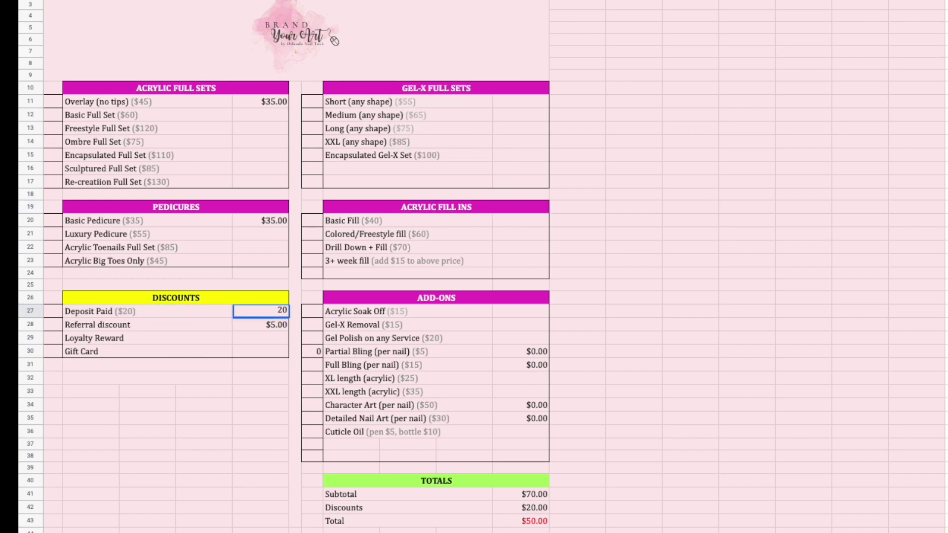
{"action": "key", "text": "Return"}
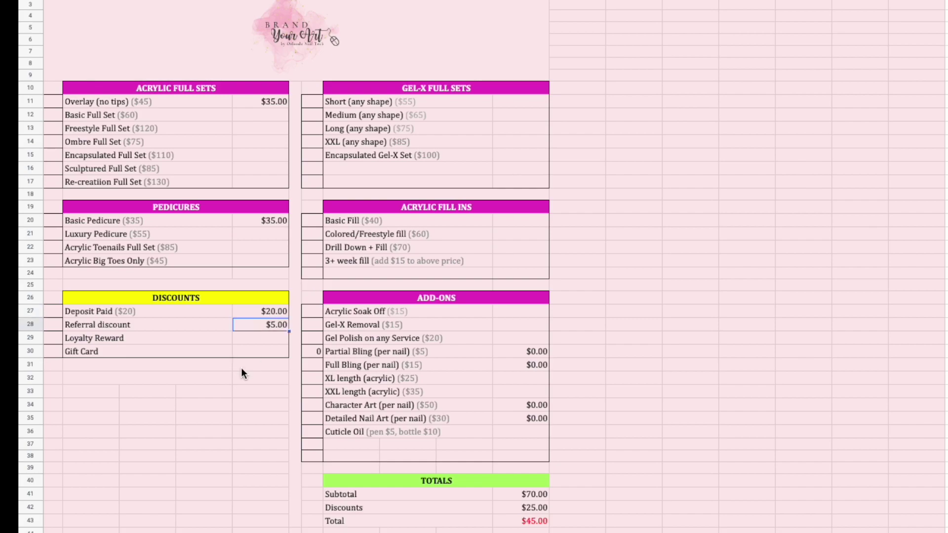
Enter a Loyalty Reward discount amount of 10
{"action": "left_click", "coordinate": [138, 329]}
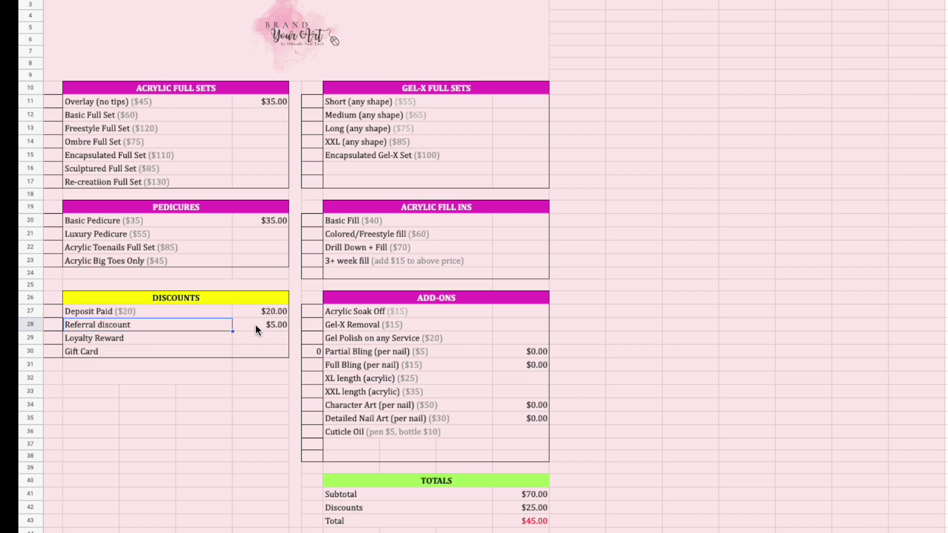
{"action": "left_click", "coordinate": [151, 341]}
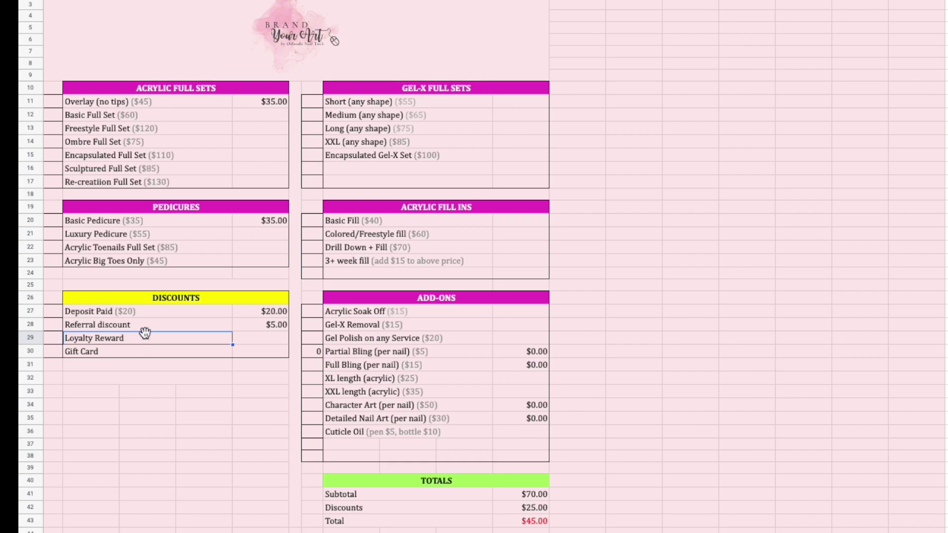
{"action": "left_click", "coordinate": [145, 334]}
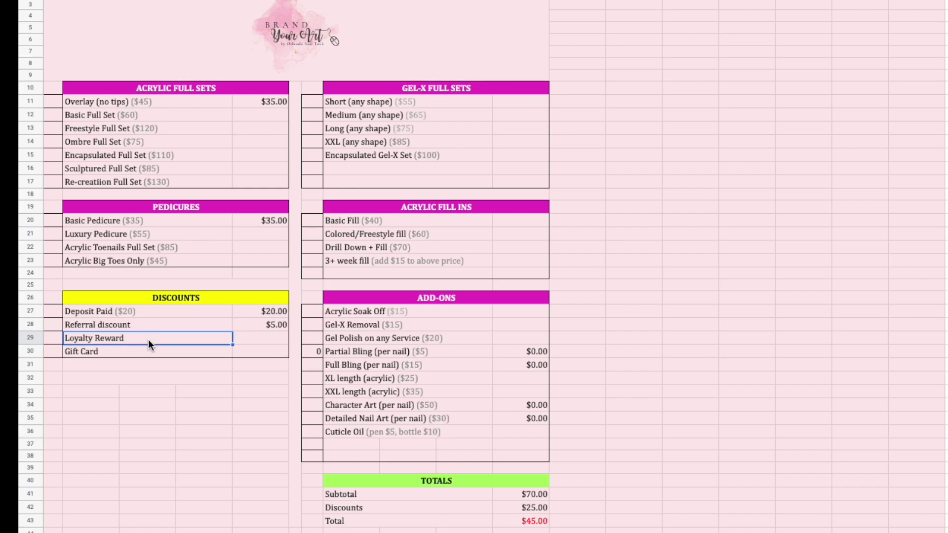
{"action": "left_click", "coordinate": [270, 337]}
{"action": "type", "text": "10.0"}
{"action": "key", "text": "Return"}
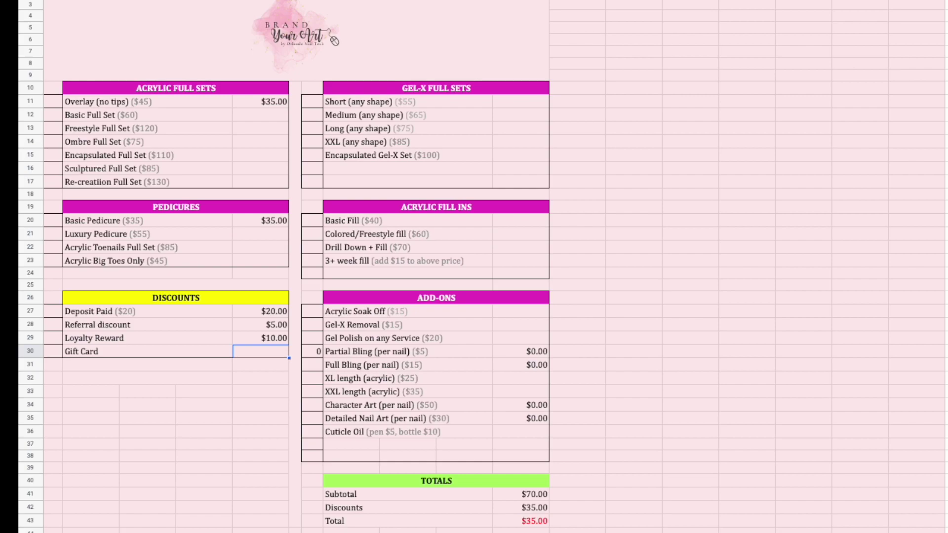
Clear the Overlay (no tips) amount and enter 120 for the Freestyle Full Set
{"action": "left_click", "coordinate": [298, 387]}
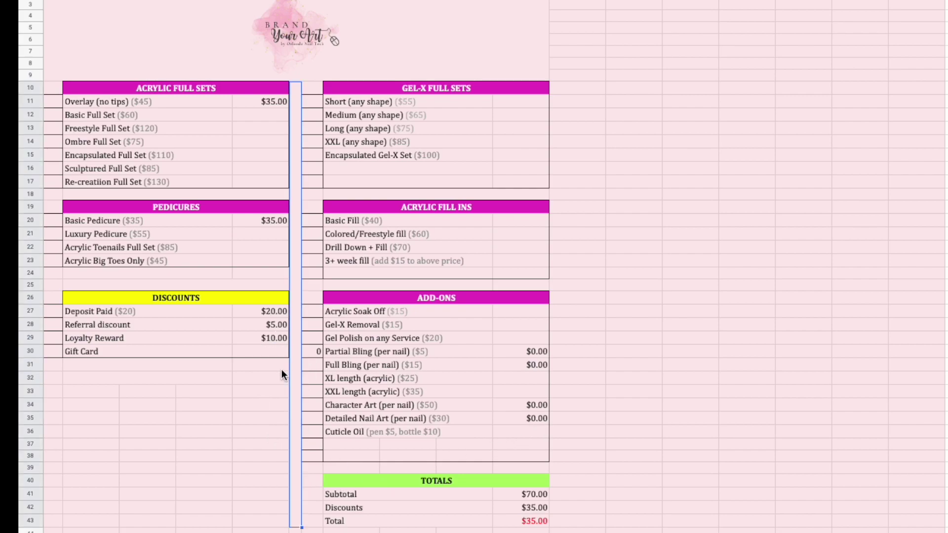
{"action": "left_click", "coordinate": [283, 338]}
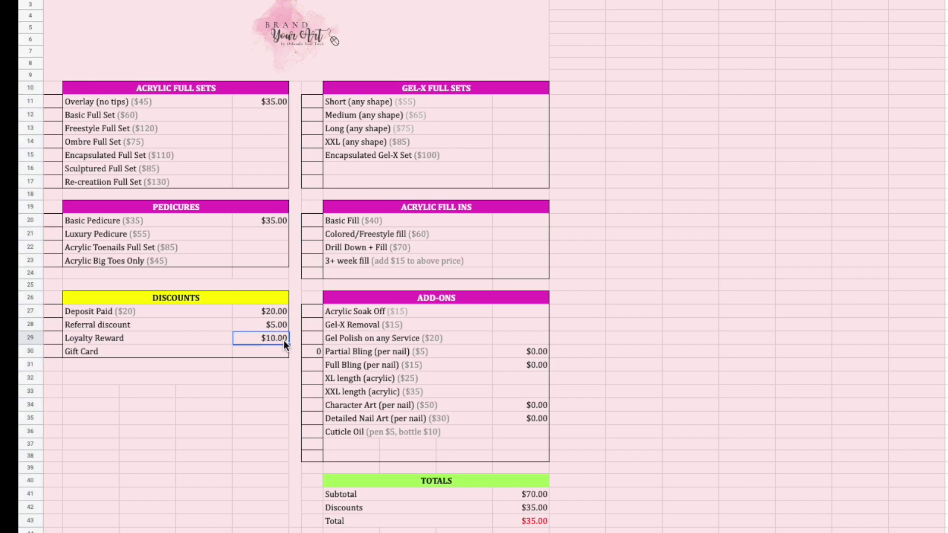
{"action": "left_click", "coordinate": [286, 102]}
{"action": "key", "text": "Delete"}
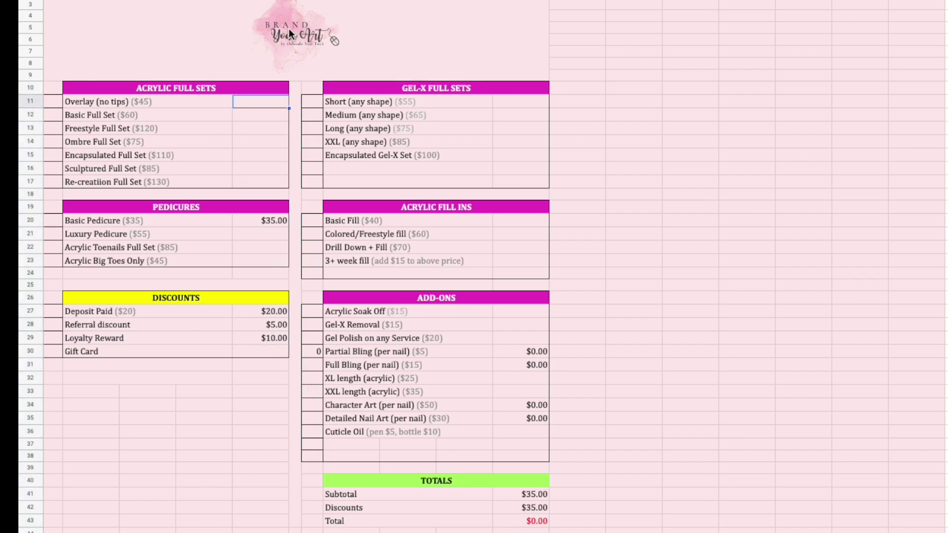
{"action": "left_click", "coordinate": [254, 126]}
{"action": "type", "text": "120"}
{"action": "key", "text": "Return"}
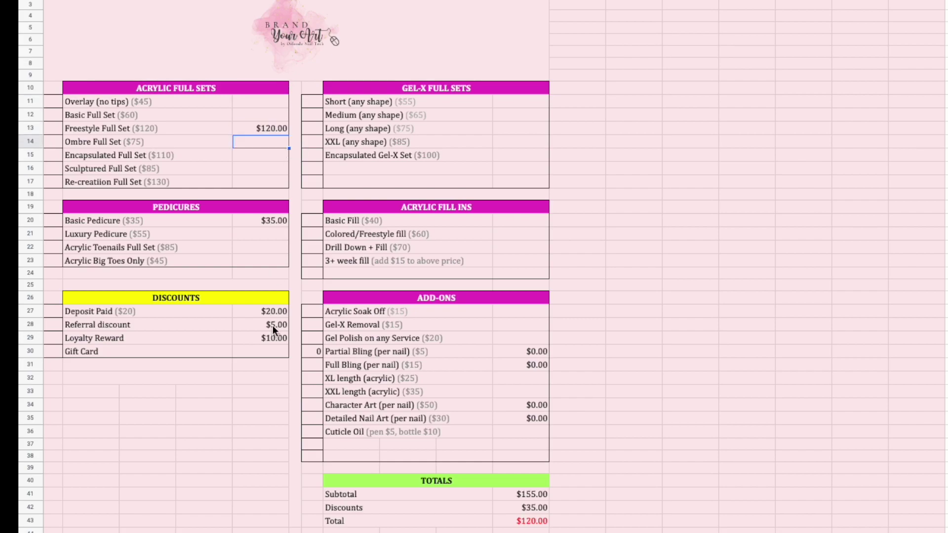
Enter a Gift Card discount amount of 25
{"action": "left_click", "coordinate": [268, 341]}
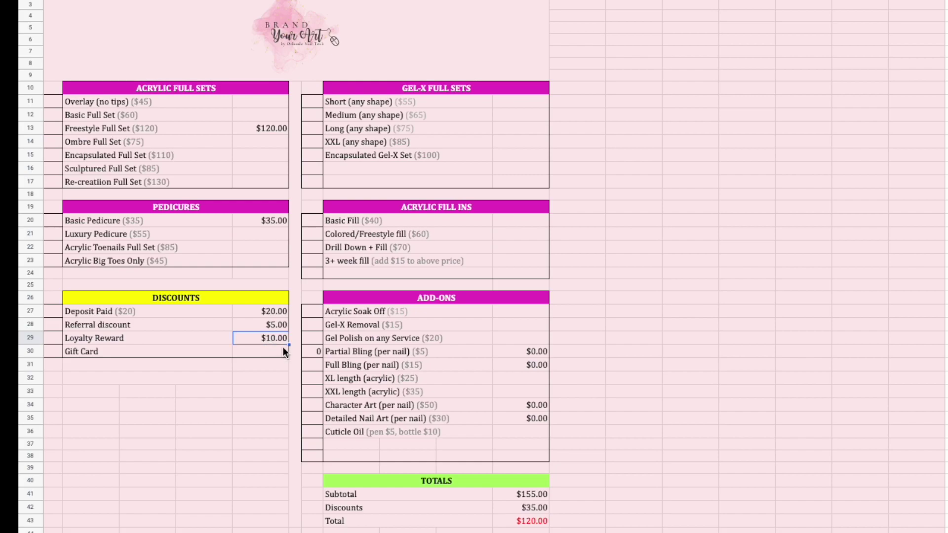
{"action": "left_click", "coordinate": [265, 328]}
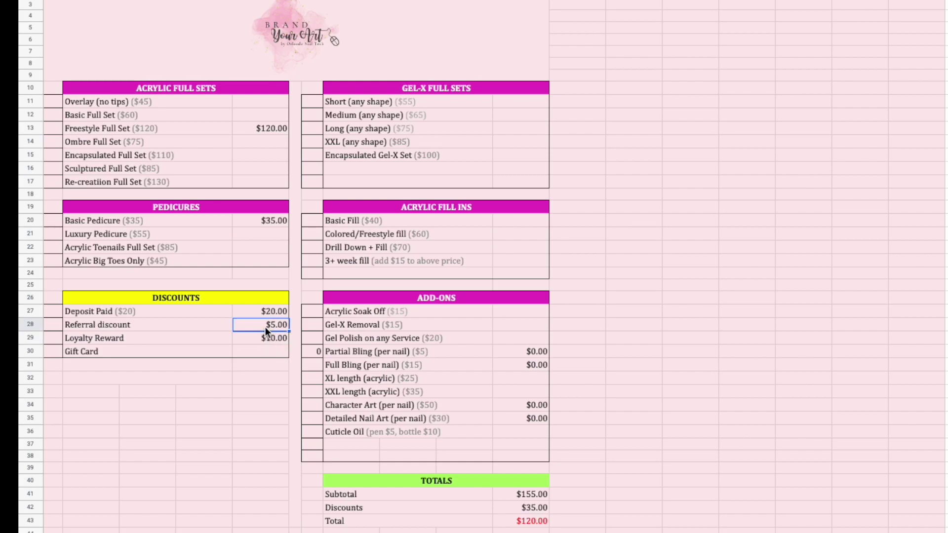
{"action": "left_click", "coordinate": [276, 354]}
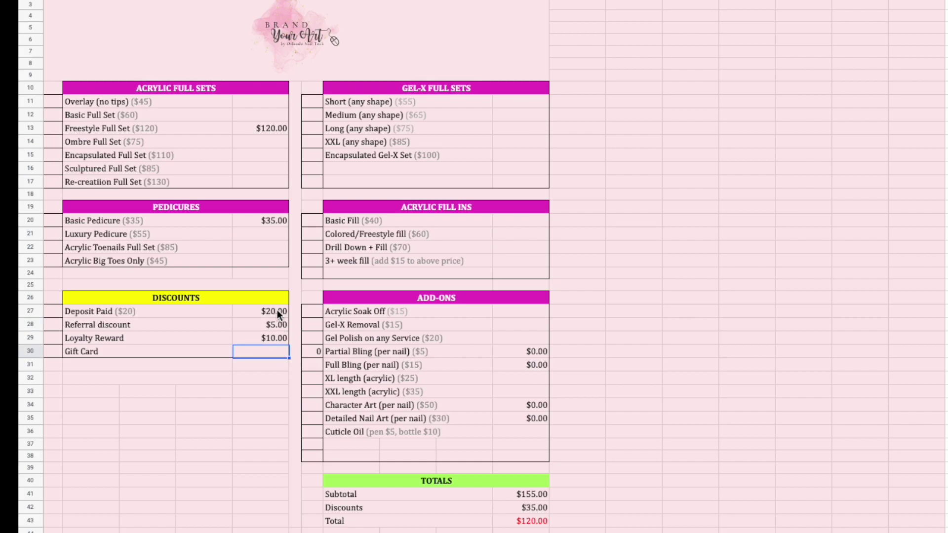
{"action": "type", "text": "25"}
{"action": "key", "text": "Return"}
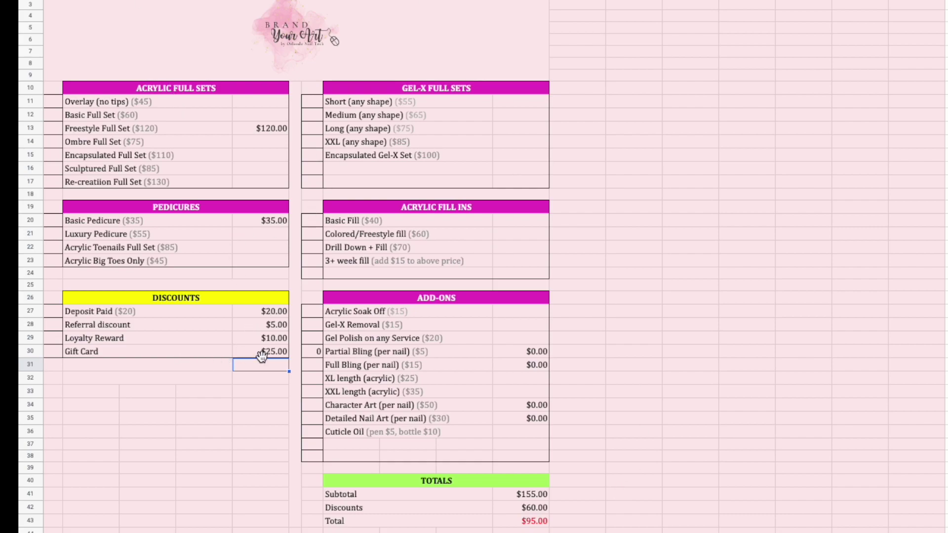
Clear all the amounts in the Discounts section, from Deposit Paid through Gift Card
{"action": "left_click_drag", "start_coordinate": [257, 312], "coordinate": [262, 348]}
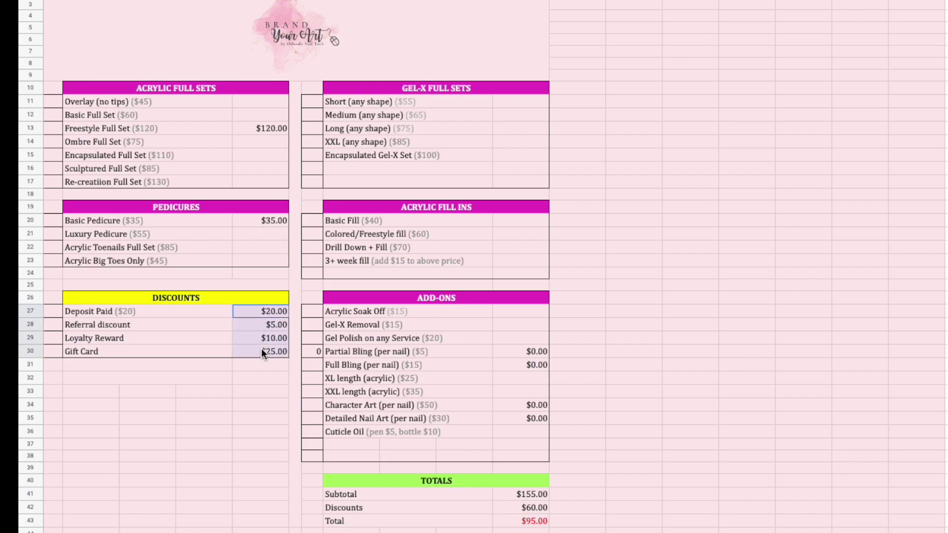
{"action": "key", "text": "Delete"}
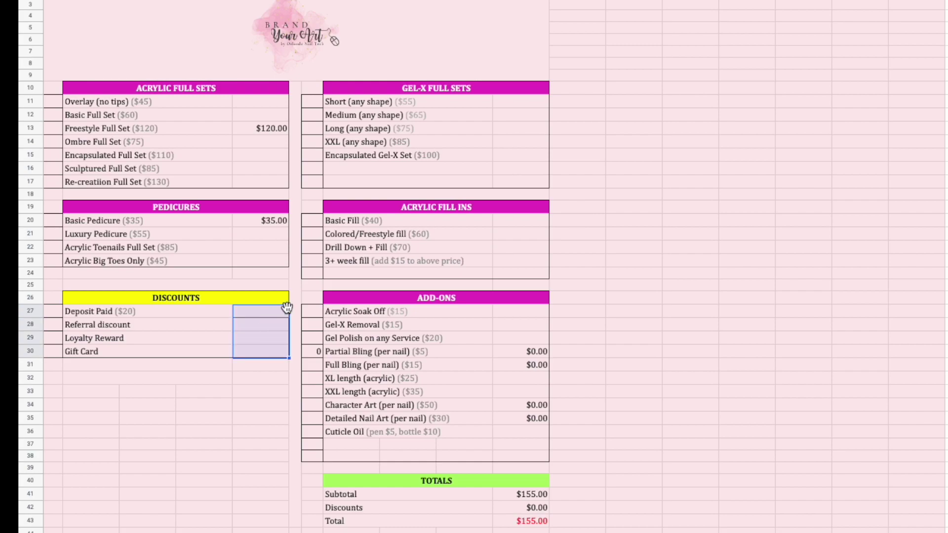
{"action": "left_click_drag", "start_coordinate": [260, 507], "coordinate": [251, 521]}
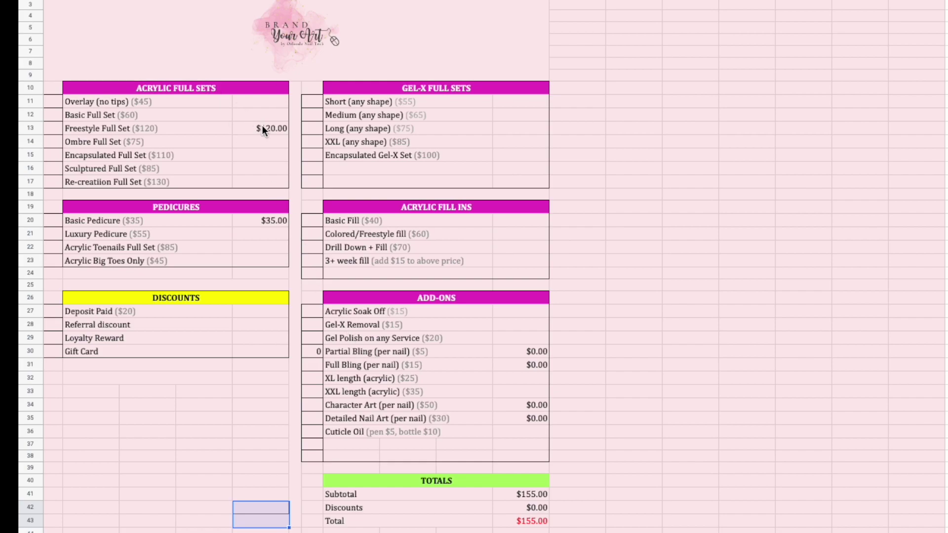
{"action": "left_click", "coordinate": [202, 311]}
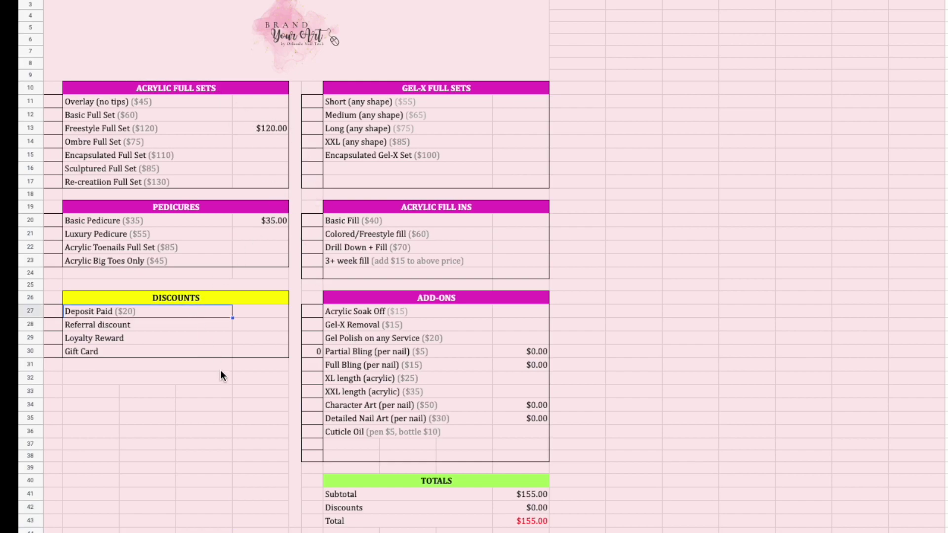
Link the full text "THANK YOU FOR VISITING! READY TO BOOK AGAIN?" to ORLANDONAILTECH.AS.ME
{"action": "scroll", "coordinate": [220, 372], "scroll_direction": "down", "scroll_amount": 3}
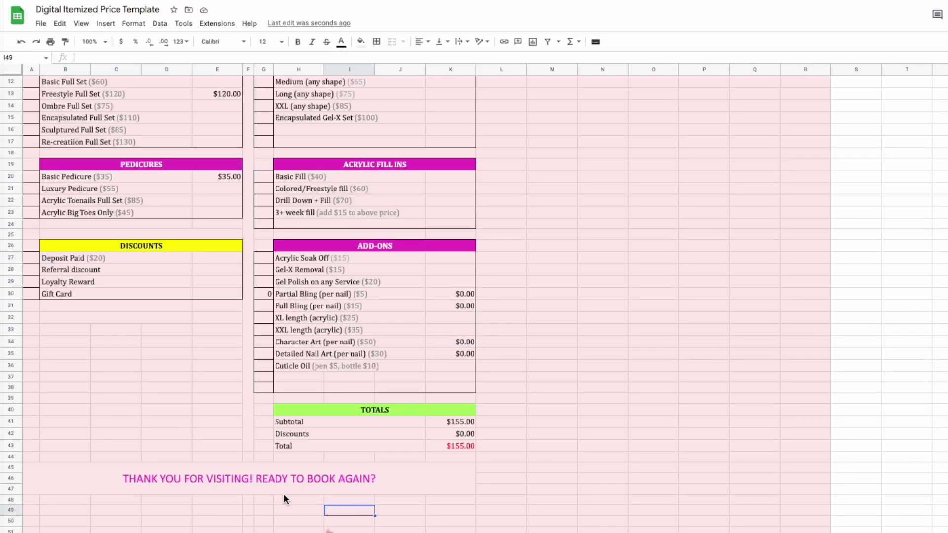
{"action": "left_click", "coordinate": [260, 485]}
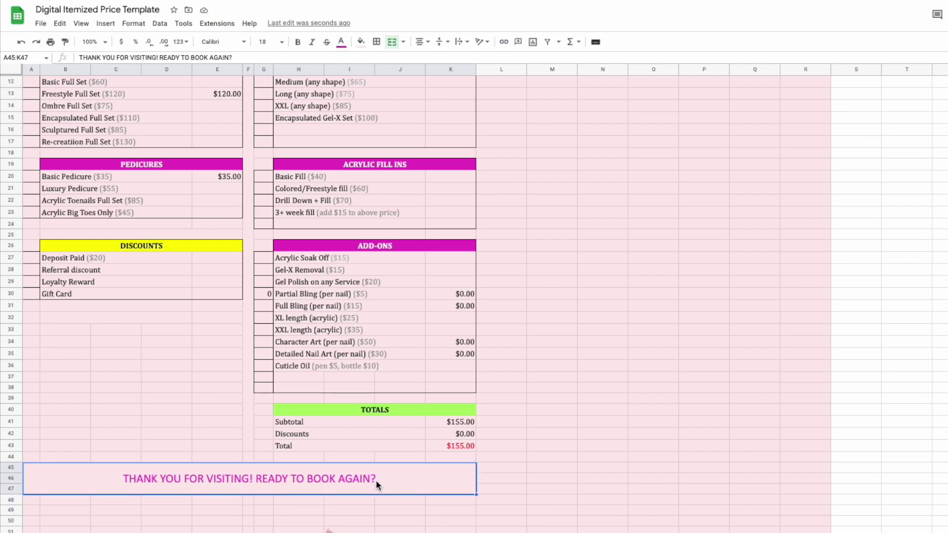
{"action": "left_click", "coordinate": [239, 60]}
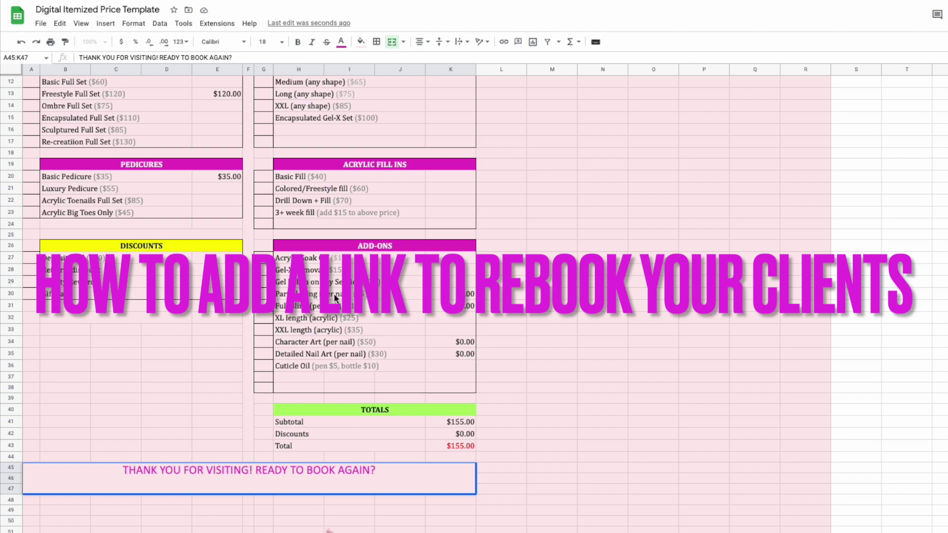
{"action": "triple_click", "coordinate": [266, 467]}
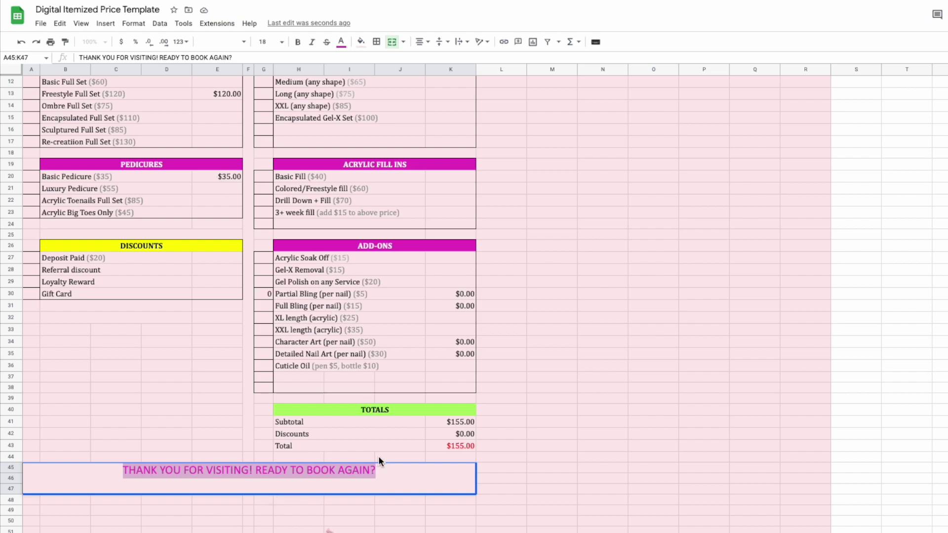
{"action": "left_click", "coordinate": [504, 42]}
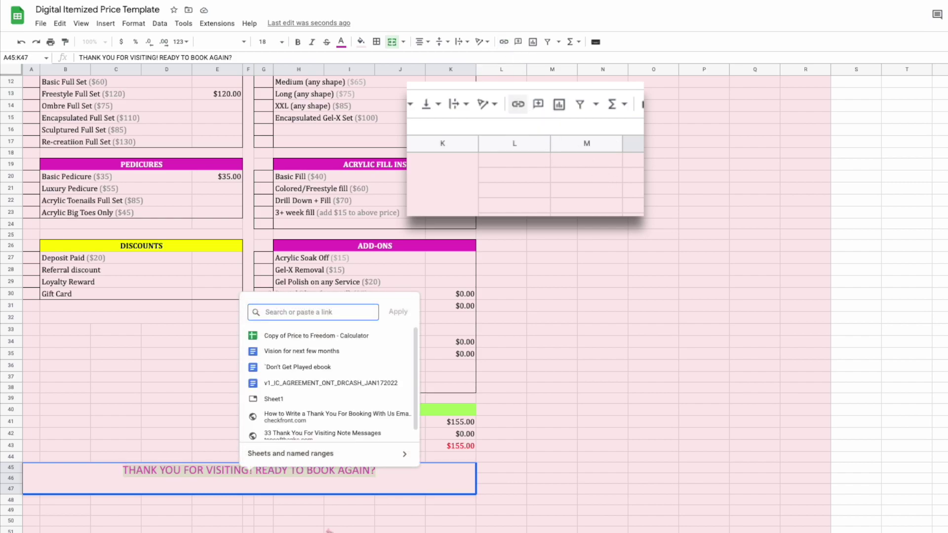
{"action": "type", "text": "ORLAN"}
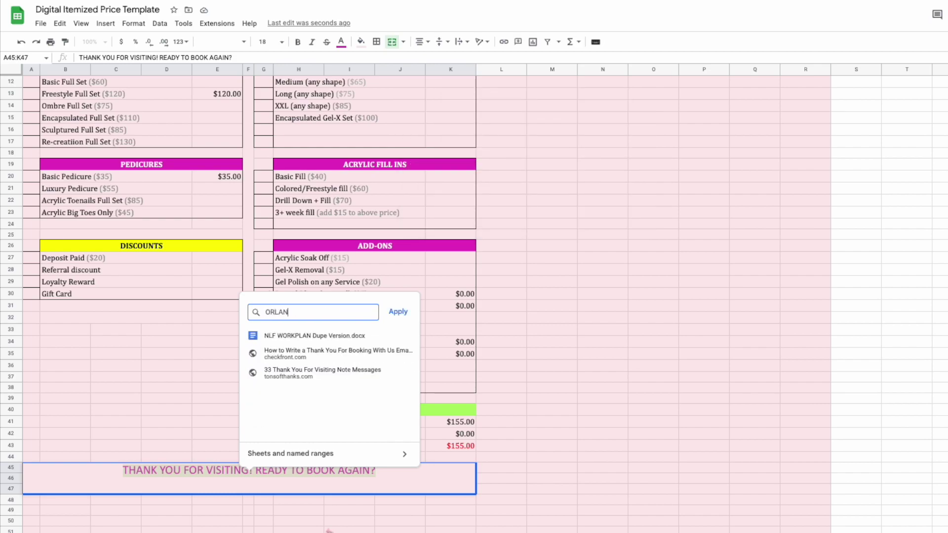
{"action": "type", "text": "DONAI"}
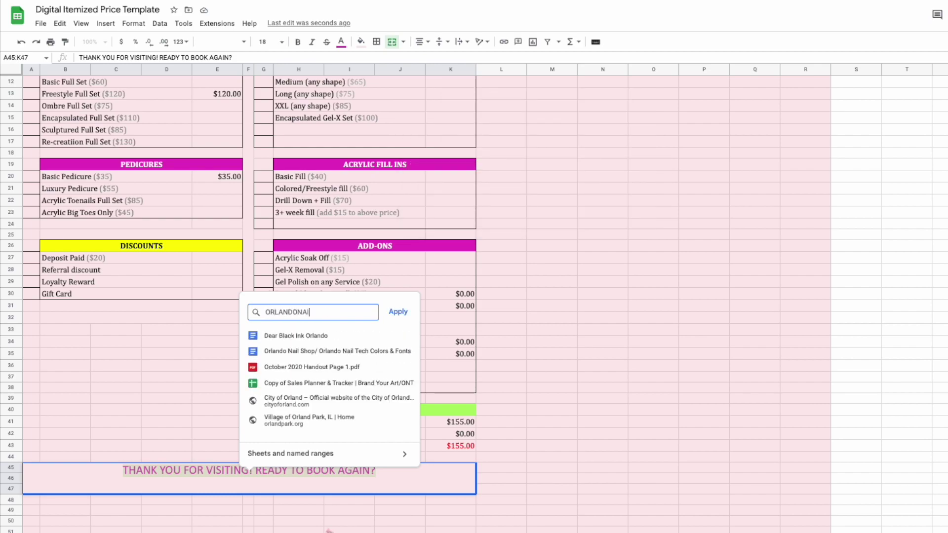
{"action": "type", "text": "LTECH.AS.ME"}
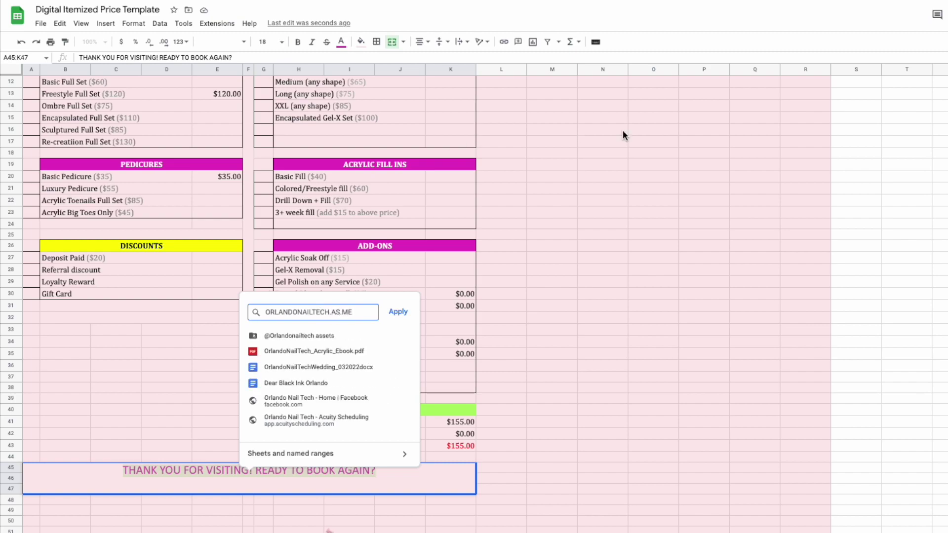
{"action": "left_click", "coordinate": [398, 312]}
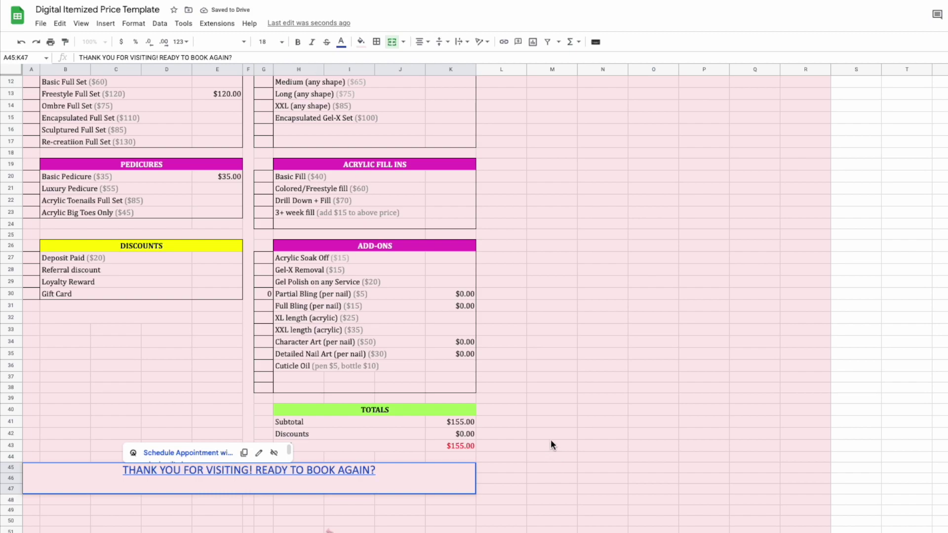
{"action": "left_click_drag", "start_coordinate": [546, 442], "coordinate": [545, 433]}
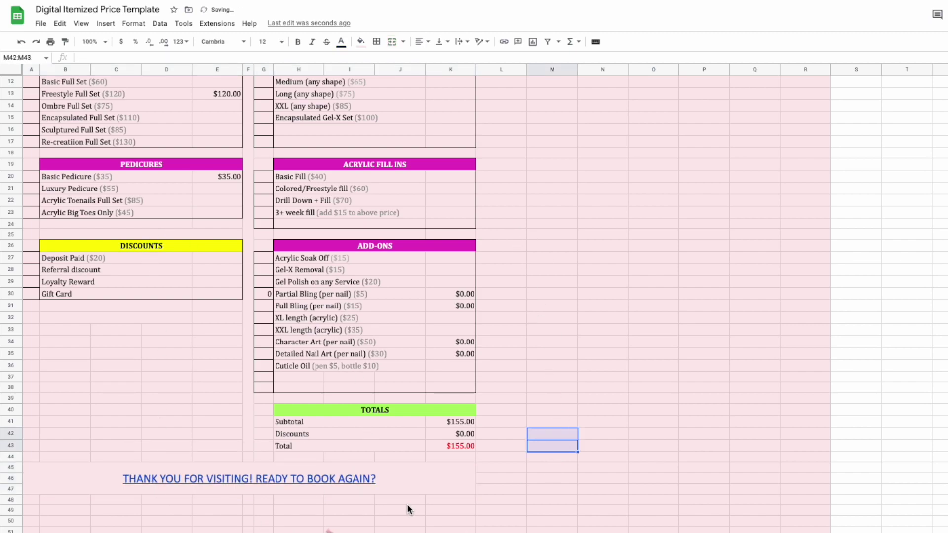
Open the booking website through the link on the thank-you message below the totals
{"action": "scroll", "coordinate": [432, 443], "scroll_direction": "up", "scroll_amount": 5}
{"action": "scroll", "coordinate": [422, 477], "scroll_direction": "down", "scroll_amount": 4}
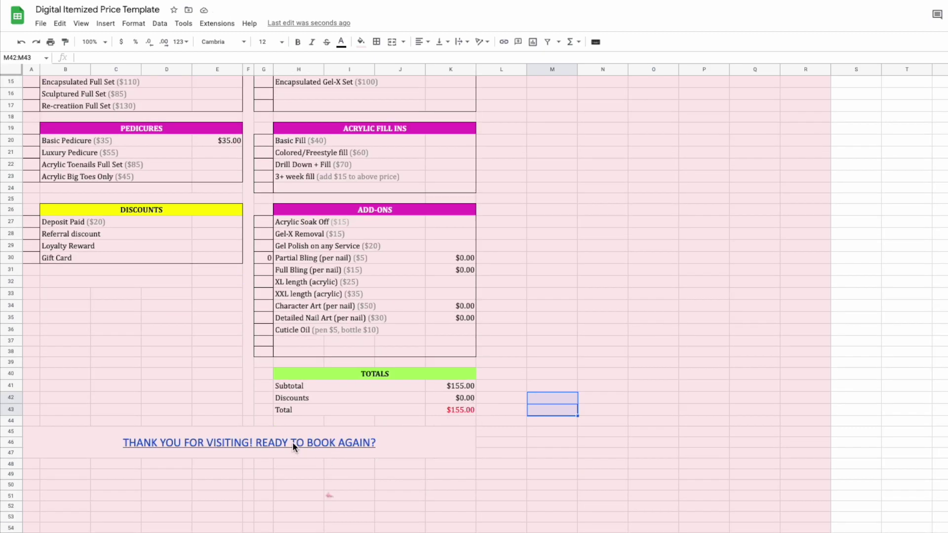
{"action": "mouse_move", "coordinate": [292, 442]}
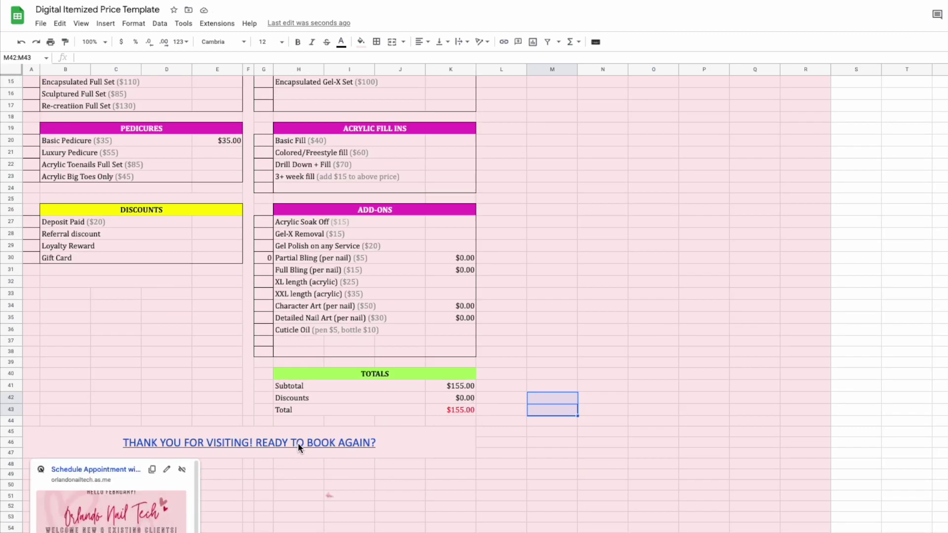
{"action": "left_click", "coordinate": [334, 455]}
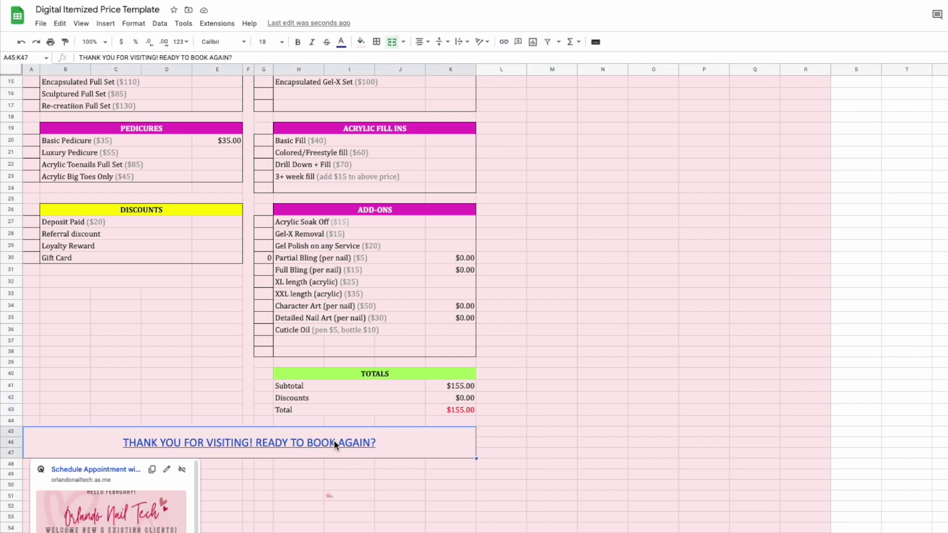
{"action": "left_click", "coordinate": [130, 471]}
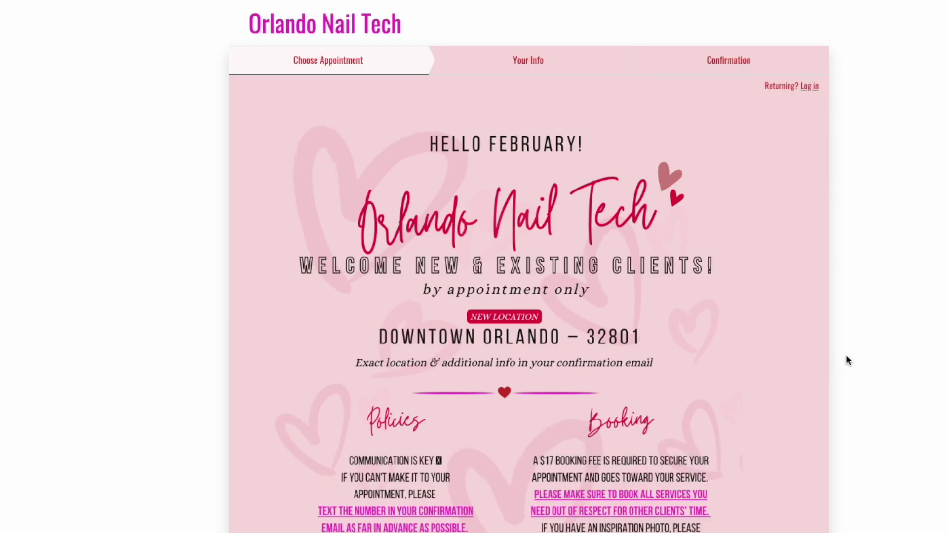
Examine the booking page's policies, nail specials, discount information and list of appointment categories
{"action": "scroll", "coordinate": [920, 393], "scroll_direction": "down", "scroll_amount": 20}
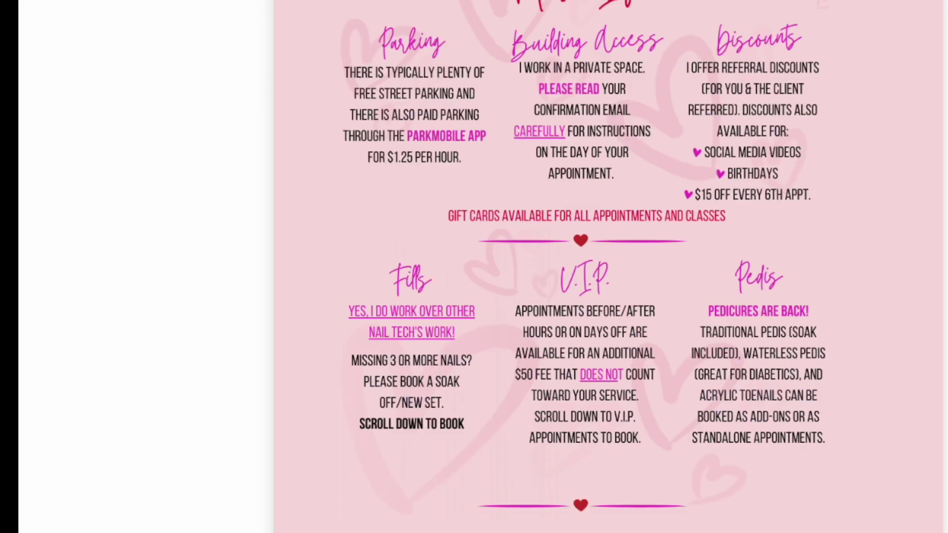
{"action": "scroll", "coordinate": [938, 207], "scroll_direction": "down", "scroll_amount": 2}
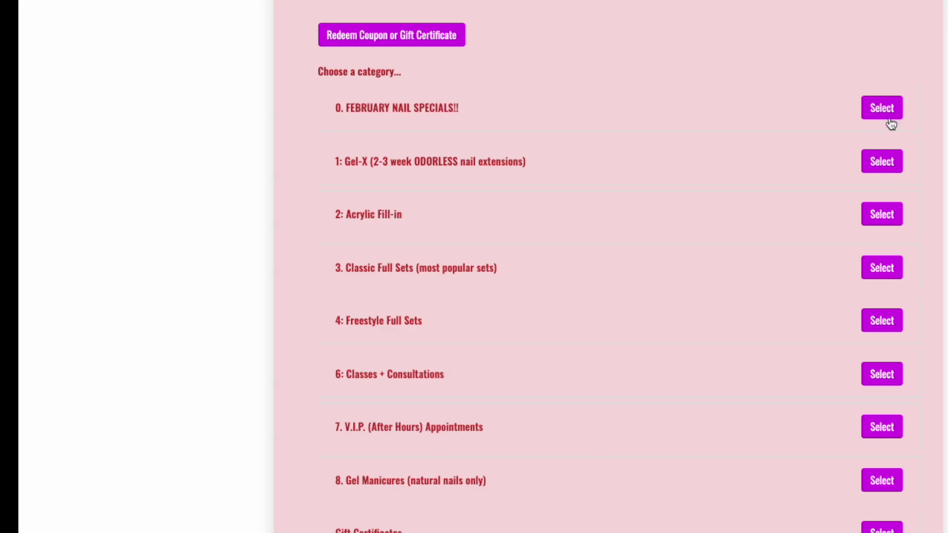
{"action": "scroll", "coordinate": [873, 379], "scroll_direction": "down", "scroll_amount": 1}
{"action": "scroll", "coordinate": [873, 379], "scroll_direction": "down", "scroll_amount": 2}
{"action": "scroll", "coordinate": [625, 394], "scroll_direction": "up", "scroll_amount": 2}
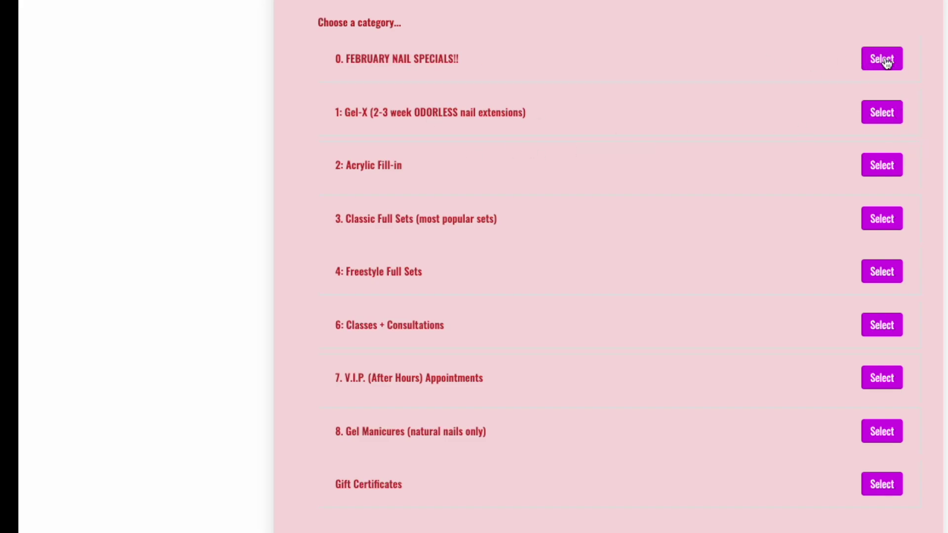
{"action": "scroll", "coordinate": [369, 405], "scroll_direction": "down", "scroll_amount": 1}
{"action": "scroll", "coordinate": [379, 399], "scroll_direction": "down", "scroll_amount": 3}
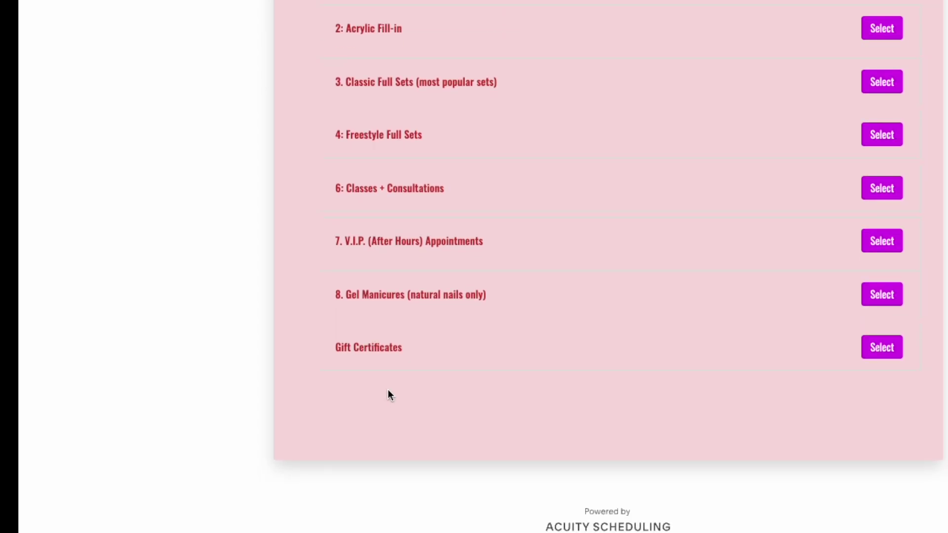
{"action": "scroll", "coordinate": [464, 405], "scroll_direction": "up", "scroll_amount": 15}
{"action": "scroll", "coordinate": [494, 409], "scroll_direction": "down", "scroll_amount": 10}
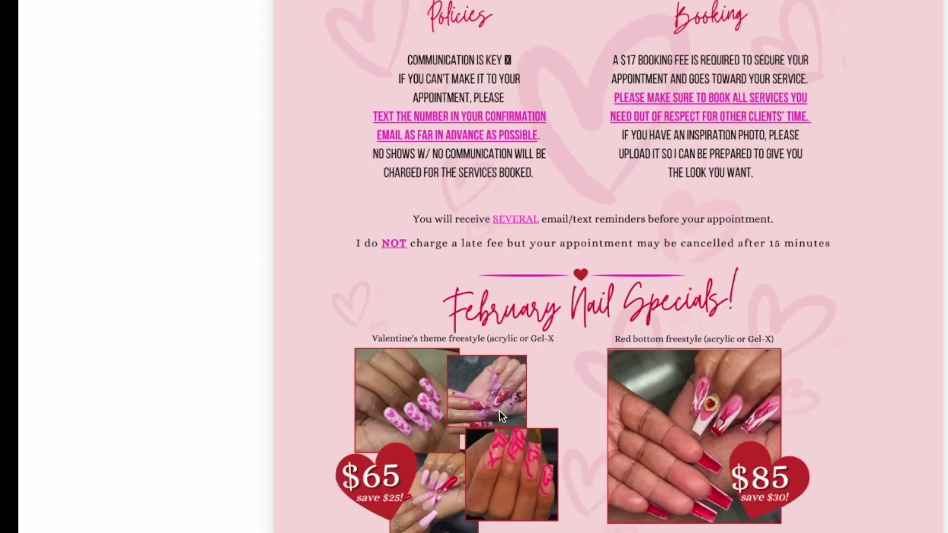
{"action": "scroll", "coordinate": [507, 414], "scroll_direction": "down", "scroll_amount": 20}
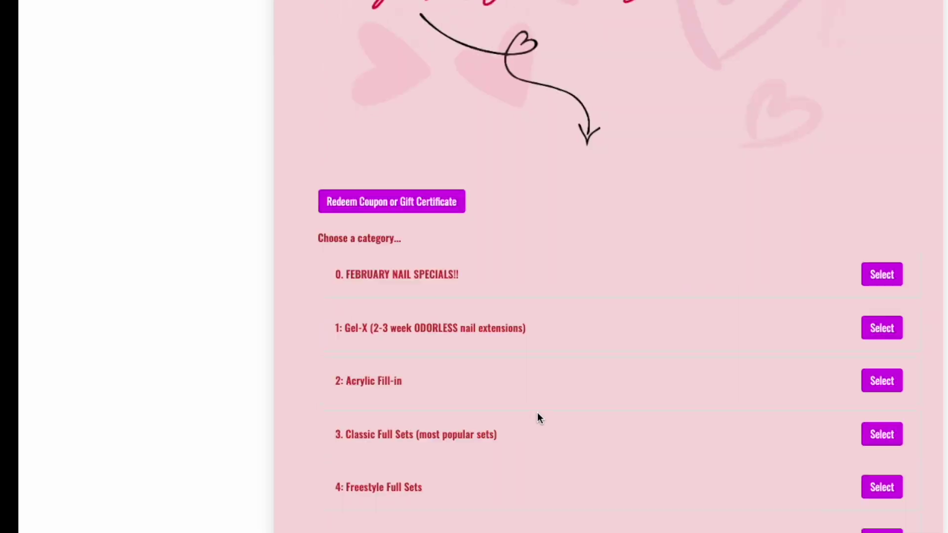
{"action": "scroll", "coordinate": [458, 297], "scroll_direction": "down", "scroll_amount": 5}
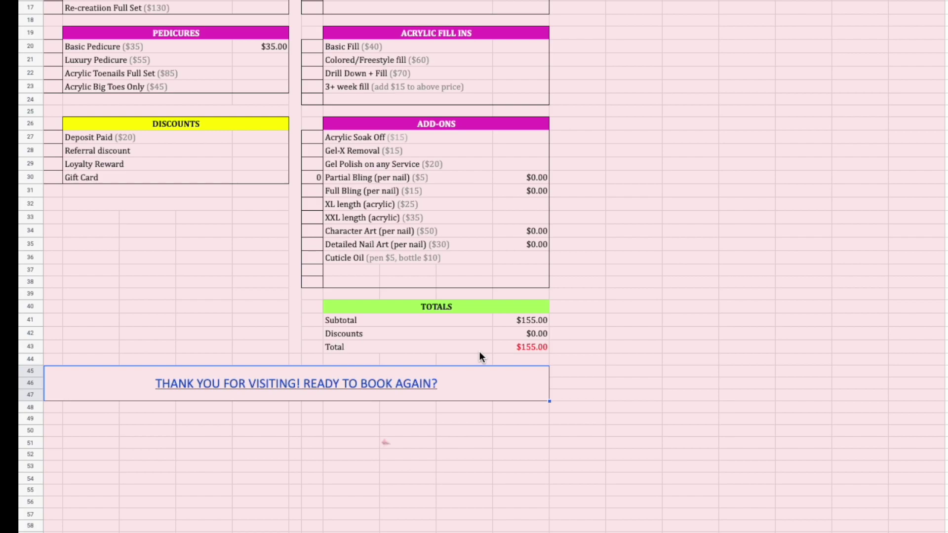
{"action": "scroll", "coordinate": [325, 326], "scroll_direction": "up", "scroll_amount": 3}
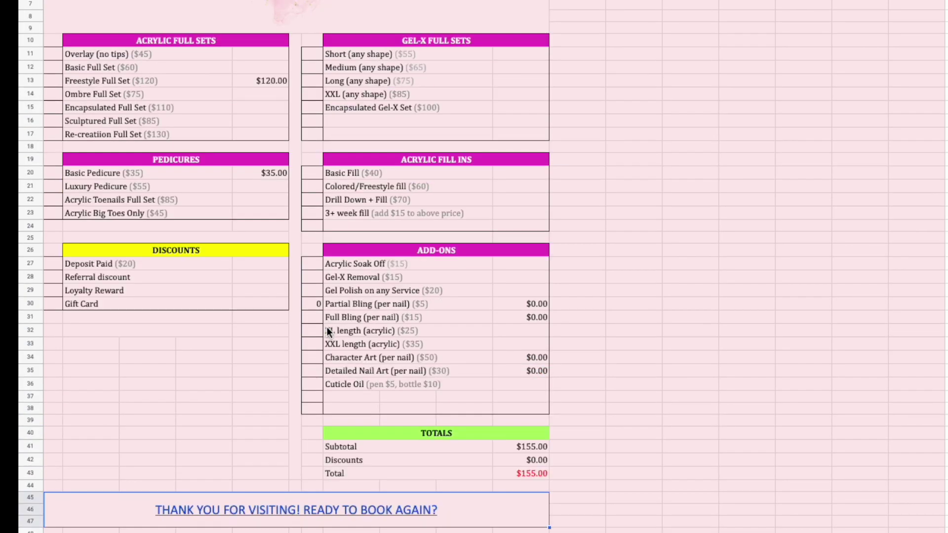
{"action": "scroll", "coordinate": [295, 337], "scroll_direction": "up", "scroll_amount": 1}
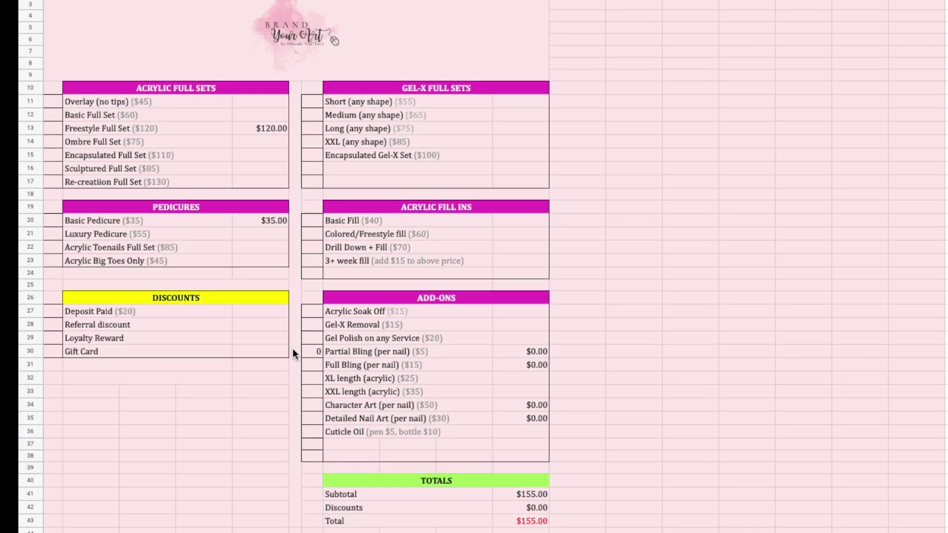
Review the price template's service sections, checkbox columns, discounts and totals down to the rebooking link
{"action": "scroll", "coordinate": [293, 349], "scroll_direction": "down", "scroll_amount": 2}
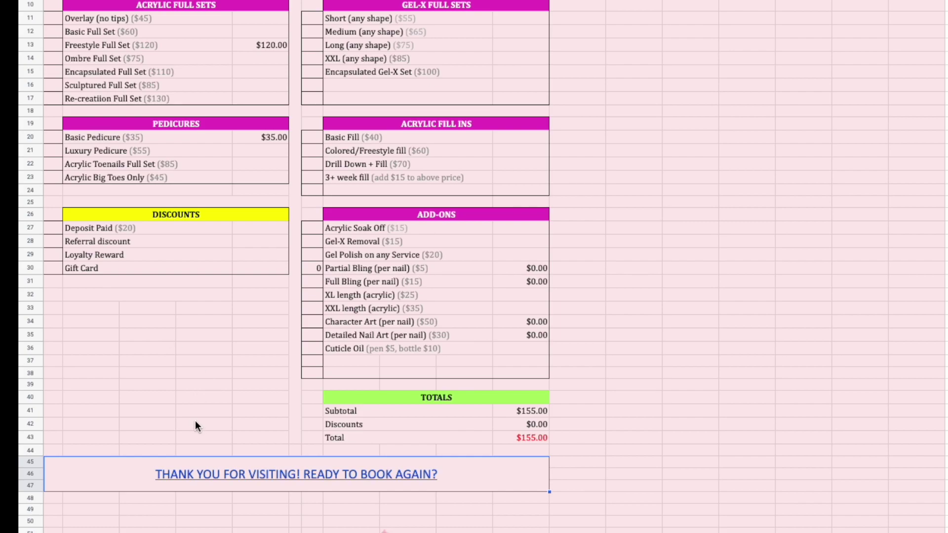
{"action": "scroll", "coordinate": [197, 425], "scroll_direction": "up", "scroll_amount": 3}
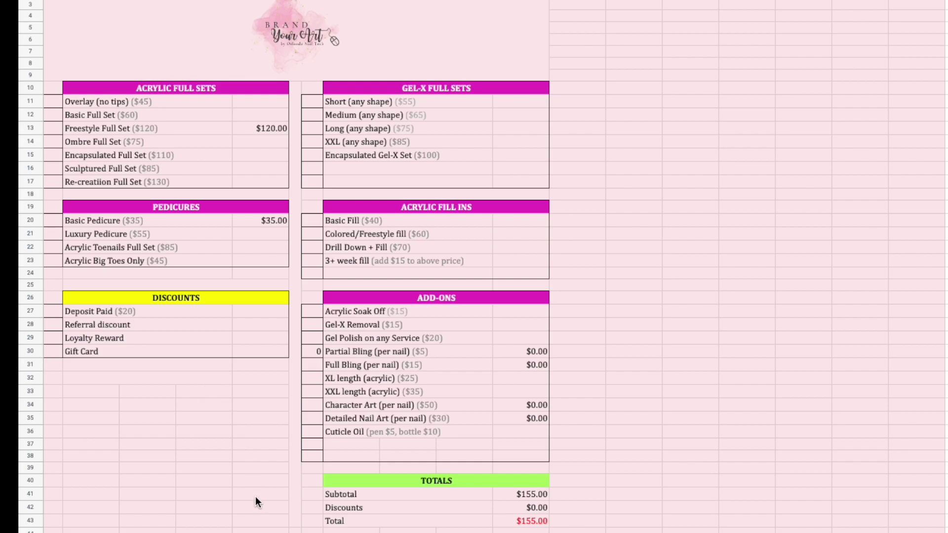
{"action": "scroll", "coordinate": [256, 500], "scroll_direction": "down", "scroll_amount": 1}
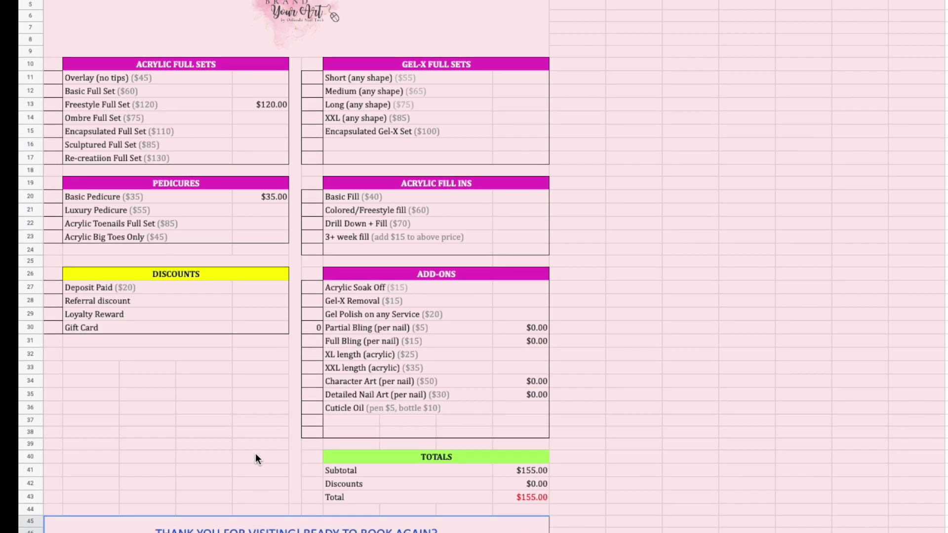
{"action": "scroll", "coordinate": [245, 491], "scroll_direction": "up", "scroll_amount": 1}
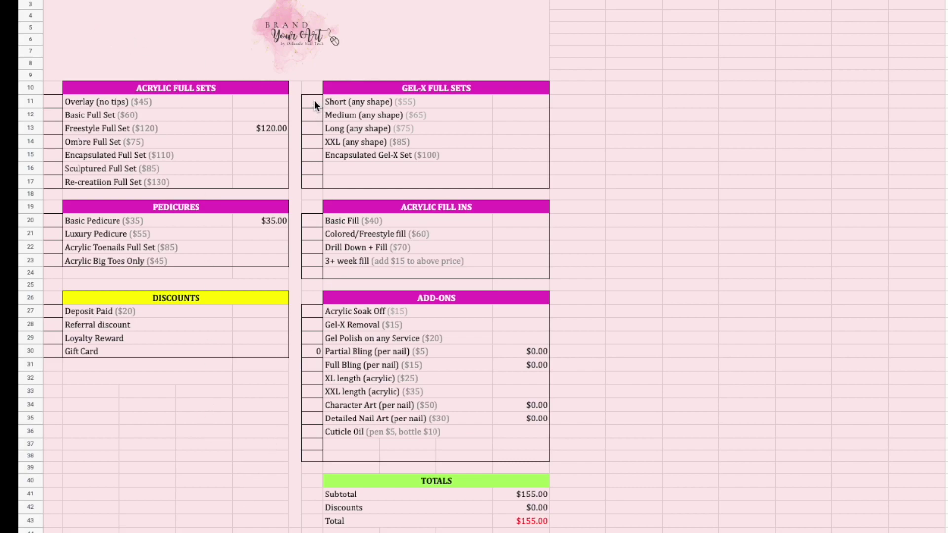
{"action": "left_click", "coordinate": [315, 131]}
{"action": "left_click", "coordinate": [316, 168]}
{"action": "key", "text": "Up"}
{"action": "key", "text": "Up"}
{"action": "key", "text": "Down"}
{"action": "key", "text": "Down"}
{"action": "key", "text": "Down"}
{"action": "scroll", "coordinate": [195, 424], "scroll_direction": "down", "scroll_amount": 2}
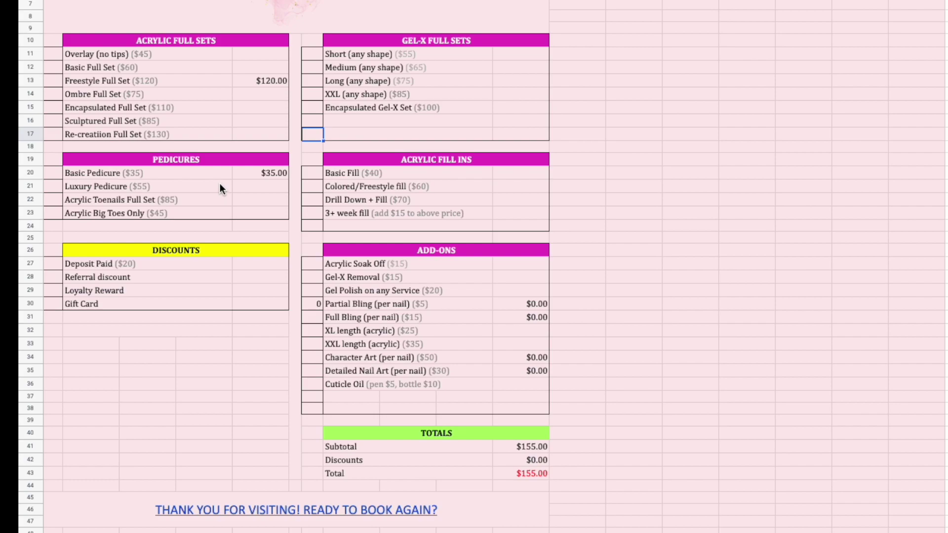
{"action": "left_click", "coordinate": [268, 343]}
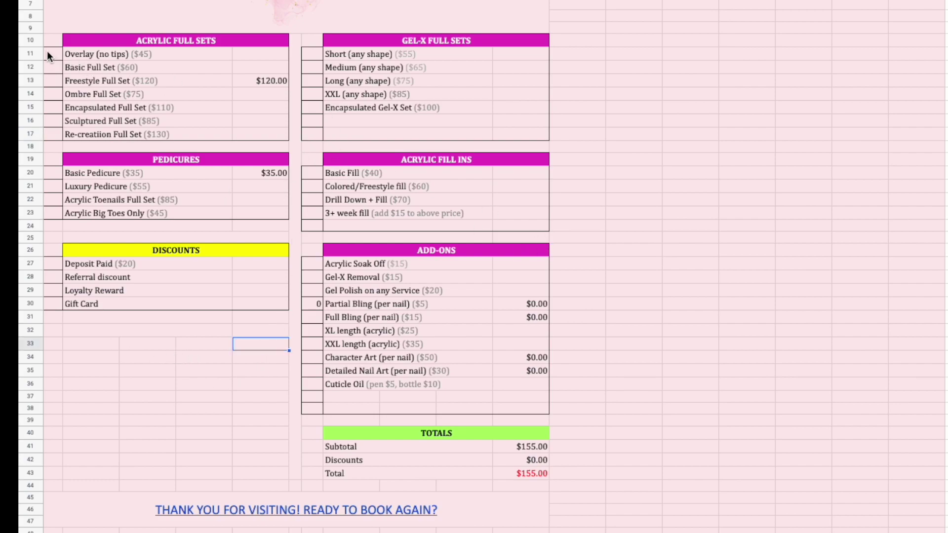
{"action": "scroll", "coordinate": [116, 280], "scroll_direction": "up", "scroll_amount": 2}
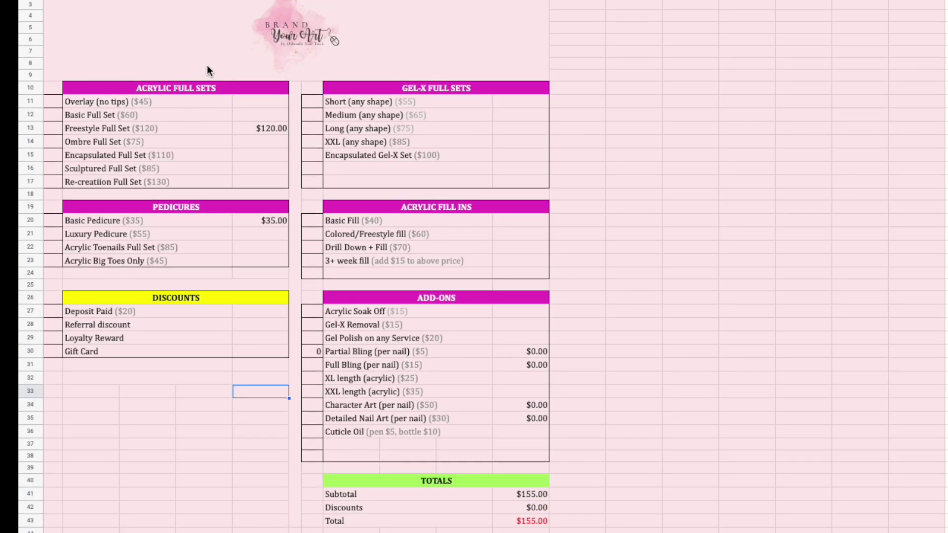
{"action": "scroll", "coordinate": [197, 327], "scroll_direction": "down", "scroll_amount": 3}
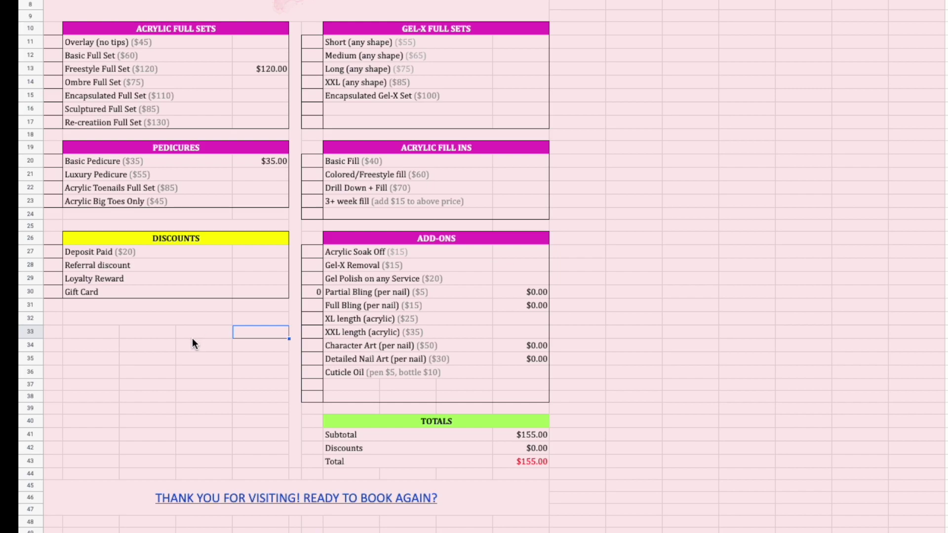
{"action": "scroll", "coordinate": [193, 338], "scroll_direction": "up", "scroll_amount": 3}
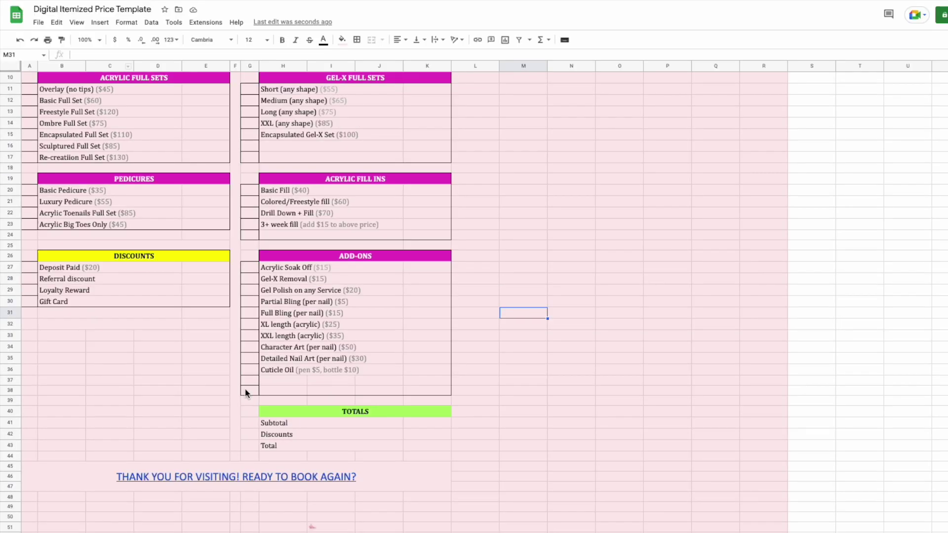
Select the whole printable price sheet, range A1:K47, from the logo down to the thank-you message
{"action": "left_click", "coordinate": [613, 423]}
{"action": "left_click", "coordinate": [38, 22]}
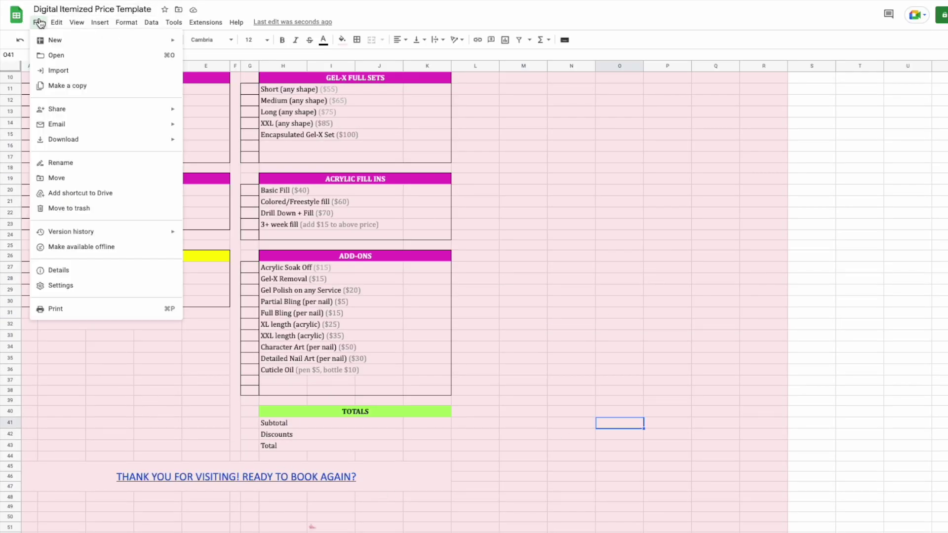
{"action": "mouse_move", "coordinate": [57, 22]}
{"action": "left_click", "coordinate": [55, 55]}
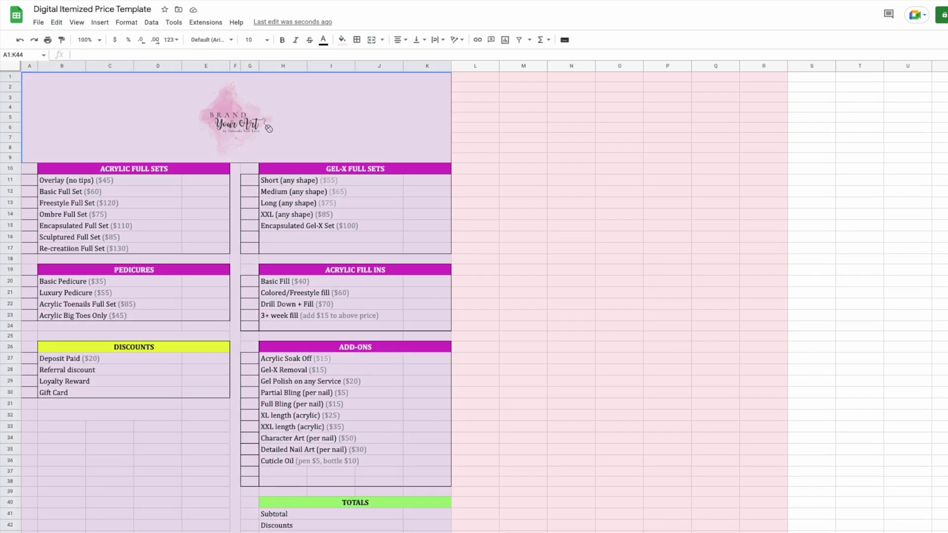
{"action": "scroll", "coordinate": [282, 494], "scroll_direction": "down", "scroll_amount": 4}
{"action": "left_click", "coordinate": [270, 380], "text": "shift"}
{"action": "left_click", "coordinate": [270, 368], "text": "shift"}
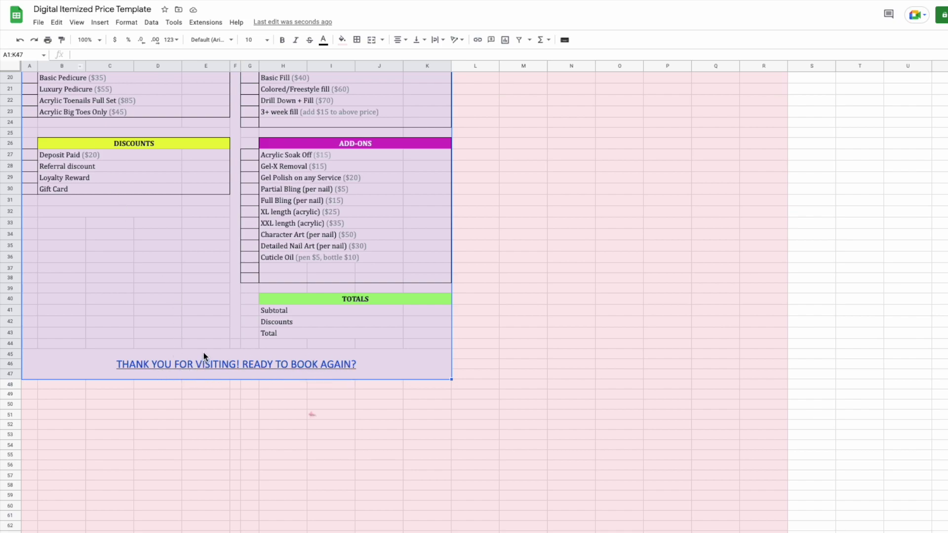
{"action": "mouse_move", "coordinate": [204, 355]}
Open the print settings and restrict the printout to the selected cells A1:K47
{"action": "left_click", "coordinate": [38, 22]}
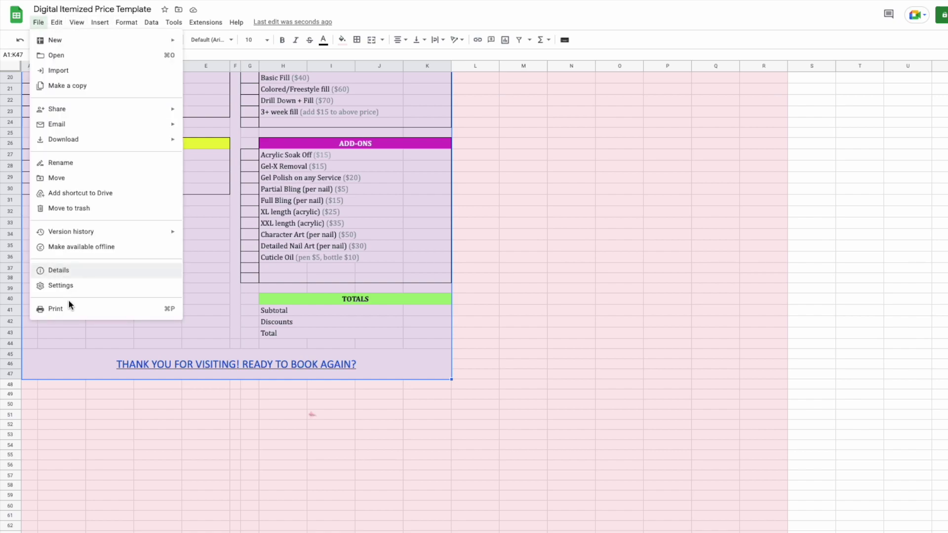
{"action": "left_click", "coordinate": [79, 313]}
{"action": "left_click", "coordinate": [934, 63]}
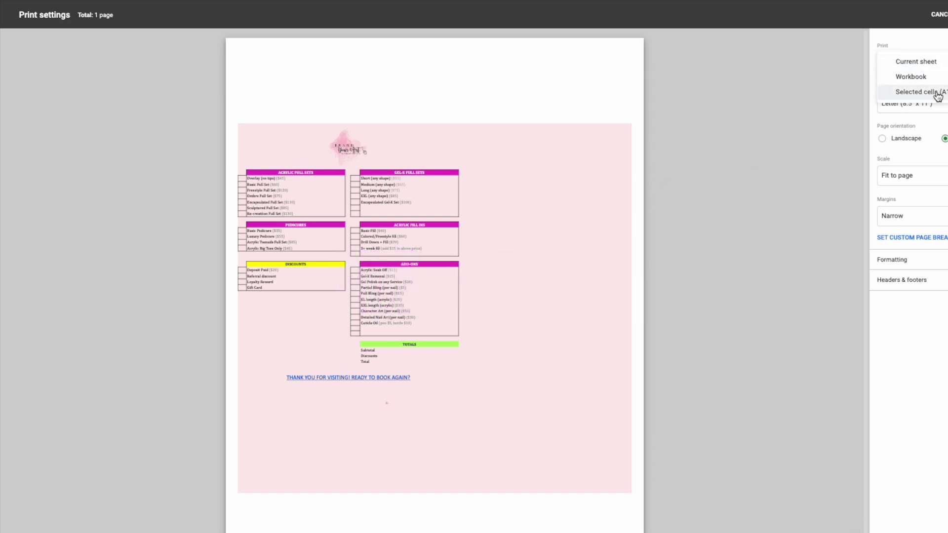
{"action": "left_click", "coordinate": [937, 97]}
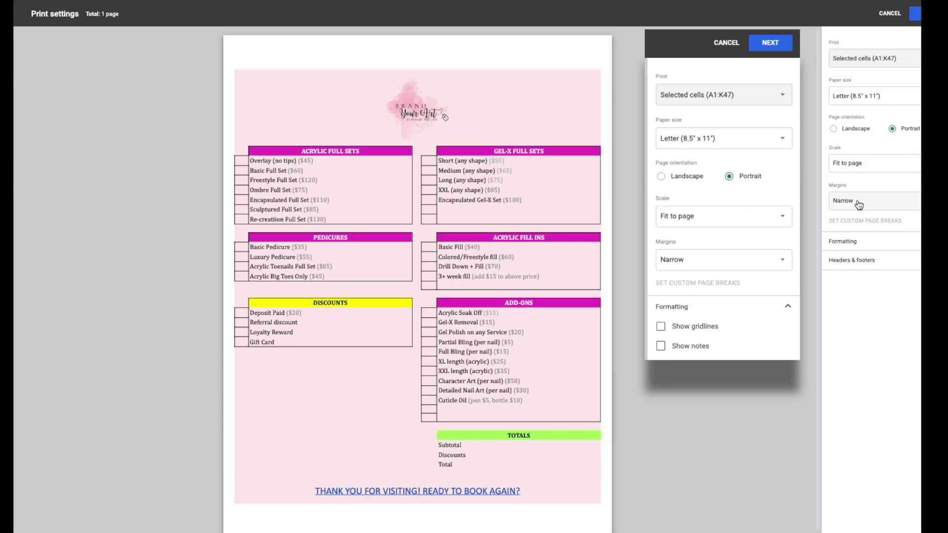
Try showing gridlines in the print formatting options
{"action": "left_click", "coordinate": [874, 242]}
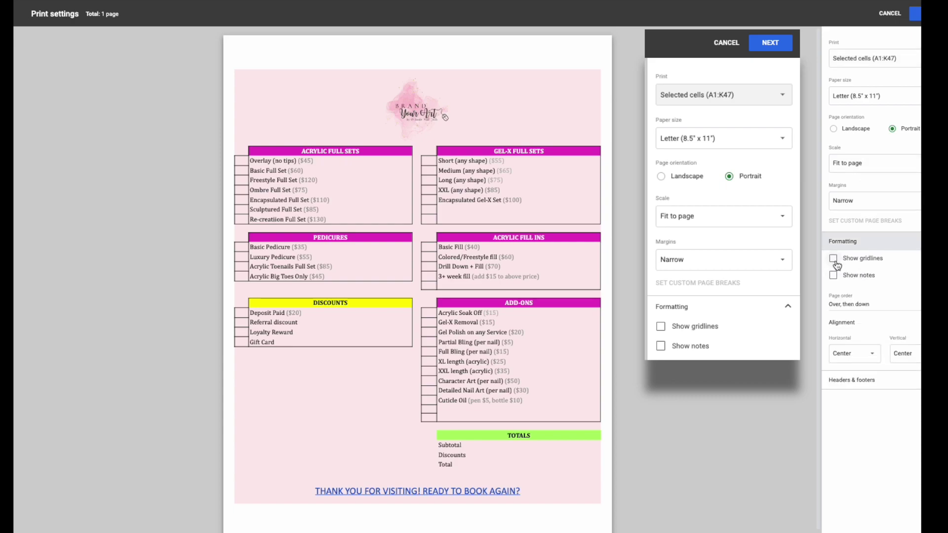
{"action": "left_click", "coordinate": [834, 259]}
{"action": "left_click", "coordinate": [834, 261]}
{"action": "left_click", "coordinate": [866, 242]}
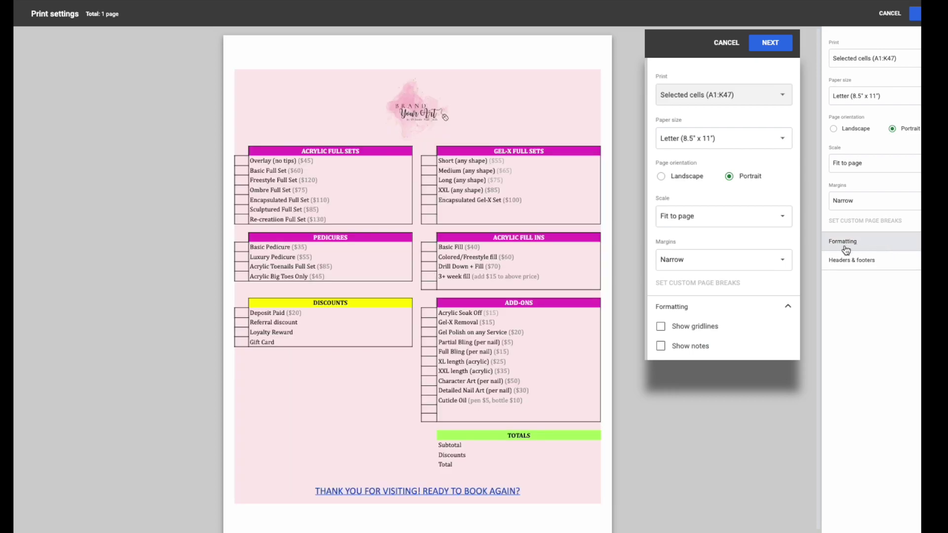
Save the printout as a PDF on the Desktop, replacing the existing "Digital Itemized Price Template - Google Sheets.pdf"
{"action": "left_click", "coordinate": [916, 15]}
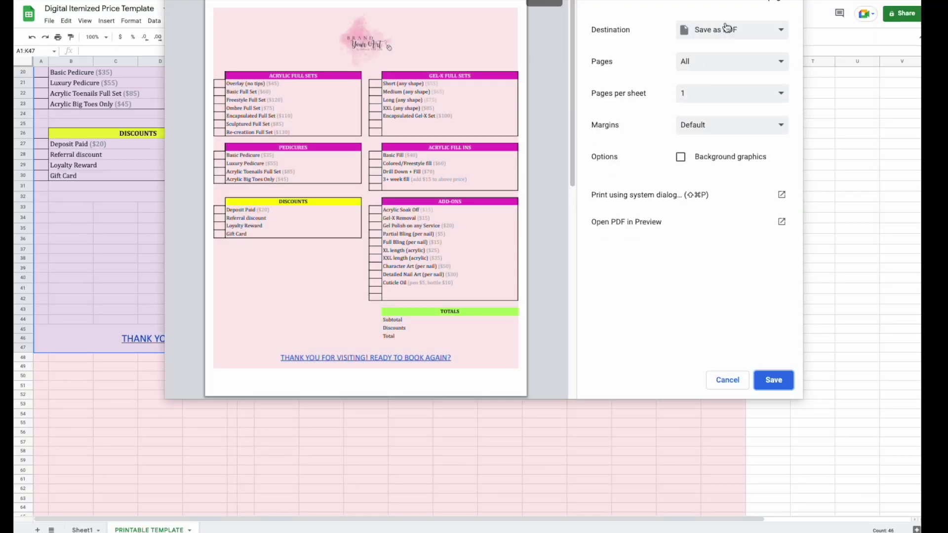
{"action": "left_click", "coordinate": [771, 381]}
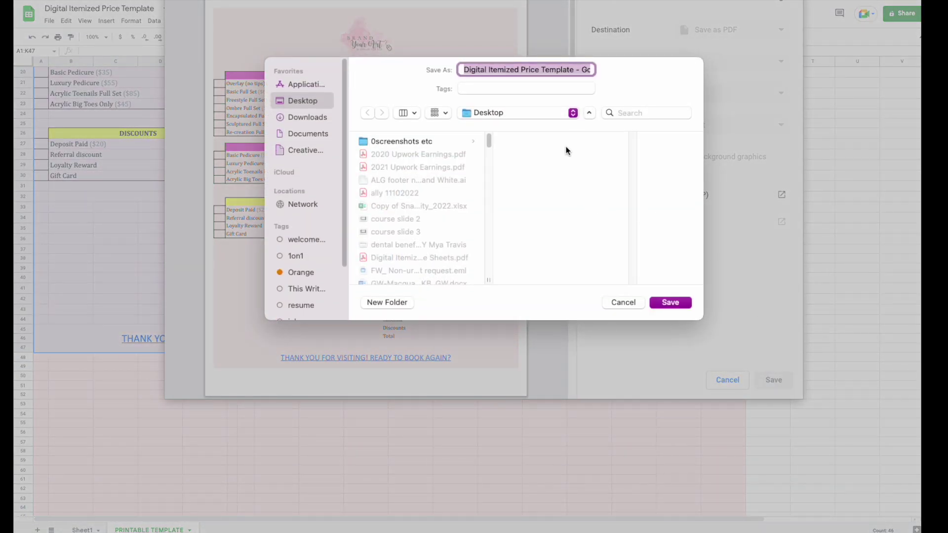
{"action": "left_click", "coordinate": [677, 302]}
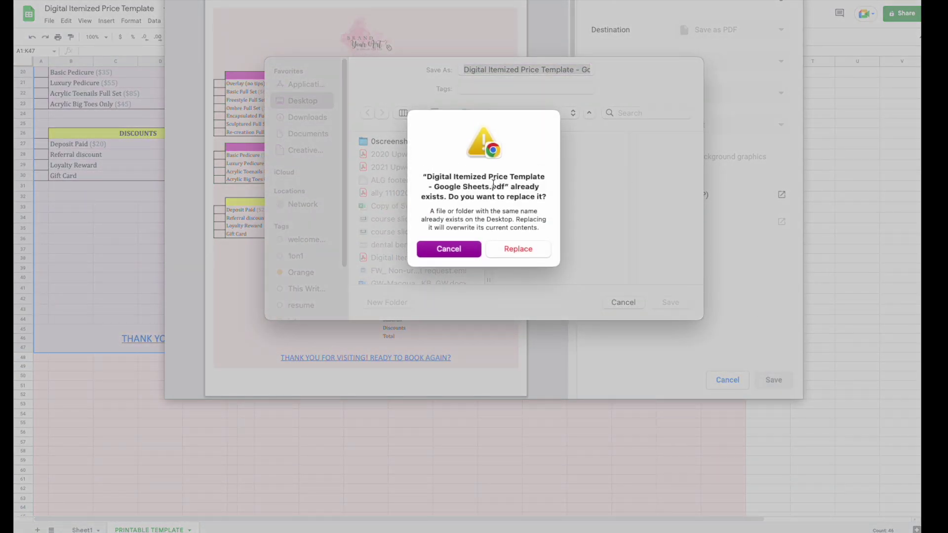
{"action": "left_click", "coordinate": [537, 249]}
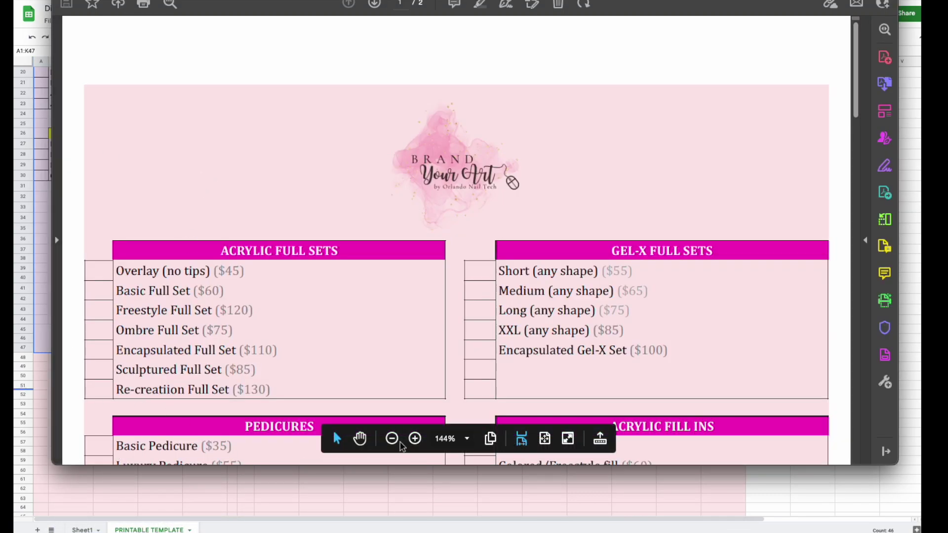
Zoom the saved PDF out to 75% and examine its page from the logo down to the rebooking link
{"action": "left_click", "coordinate": [392, 439]}
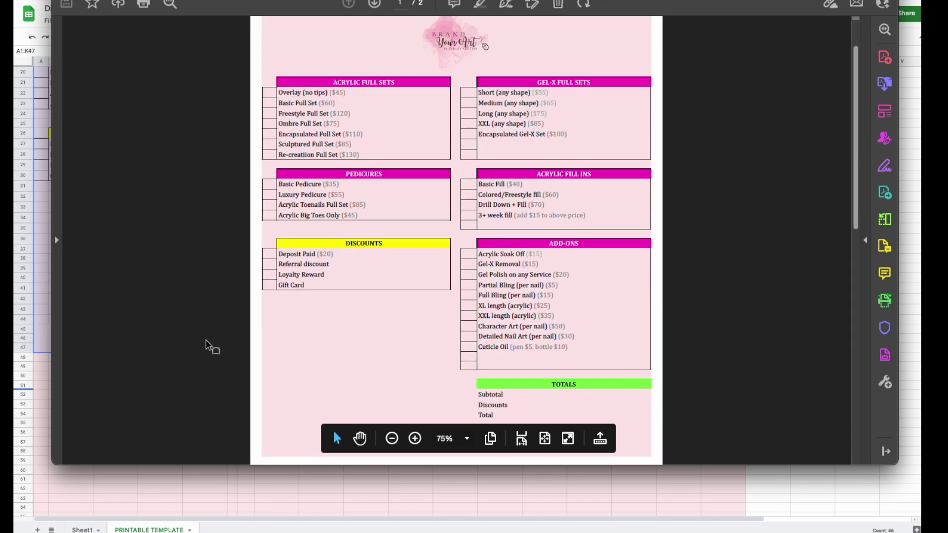
{"action": "scroll", "coordinate": [206, 346], "scroll_direction": "down", "scroll_amount": 3}
{"action": "scroll", "coordinate": [206, 351], "scroll_direction": "up", "scroll_amount": 5}
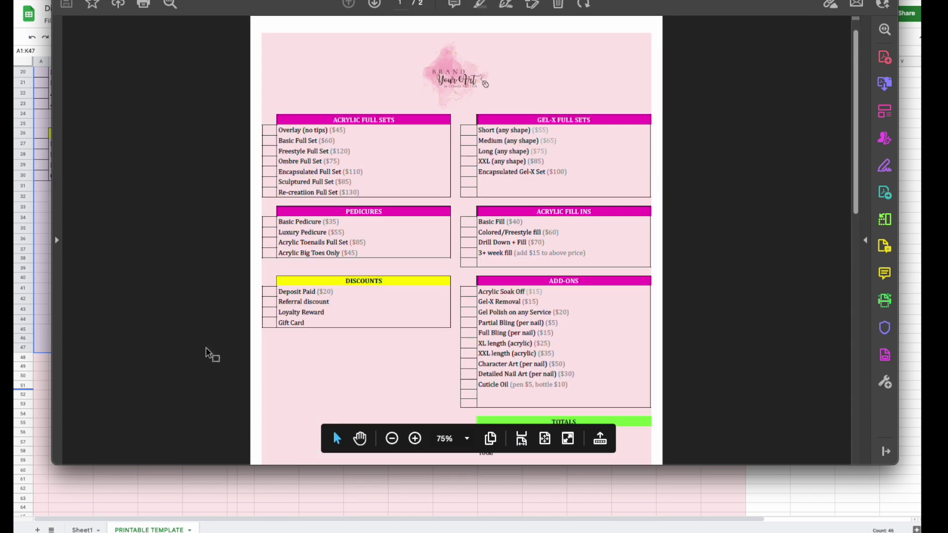
{"action": "scroll", "coordinate": [206, 354], "scroll_direction": "down", "scroll_amount": 3}
{"action": "scroll", "coordinate": [206, 355], "scroll_direction": "up", "scroll_amount": 2}
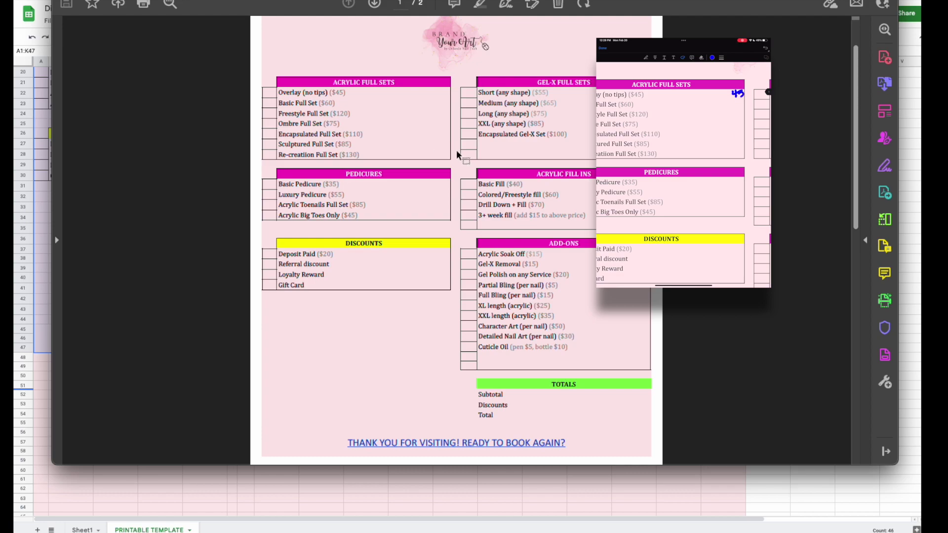
{"action": "scroll", "coordinate": [398, 304], "scroll_direction": "up", "scroll_amount": 2}
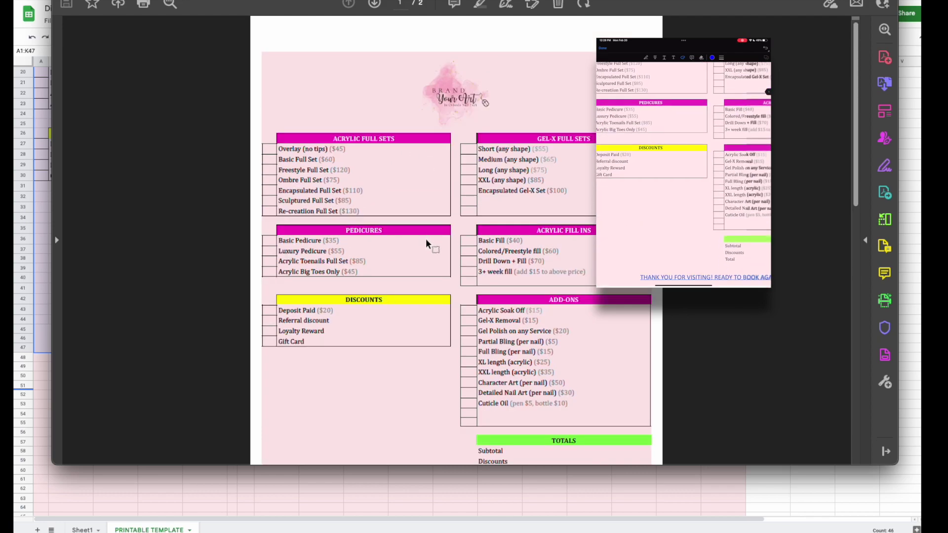
{"action": "scroll", "coordinate": [429, 274], "scroll_direction": "down", "scroll_amount": 3}
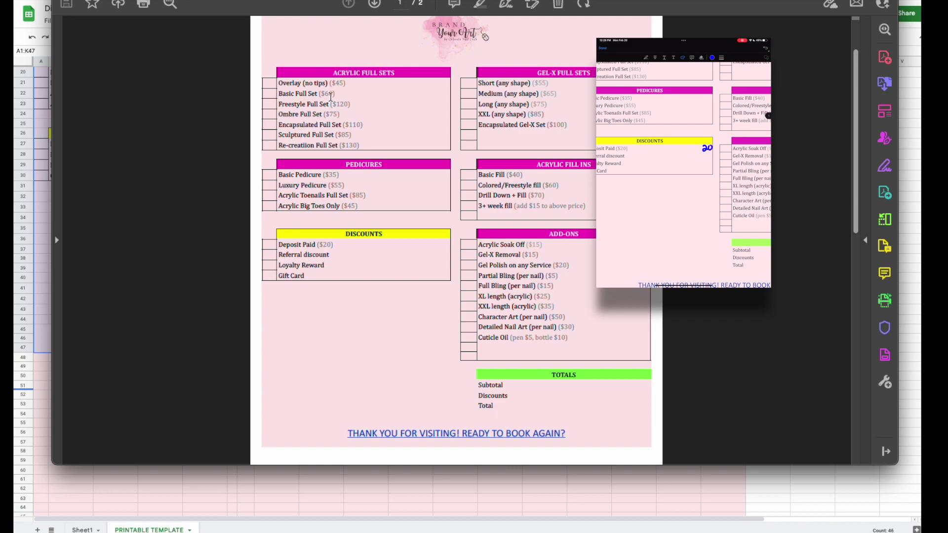
{"action": "scroll", "coordinate": [397, 210], "scroll_direction": "up", "scroll_amount": 2}
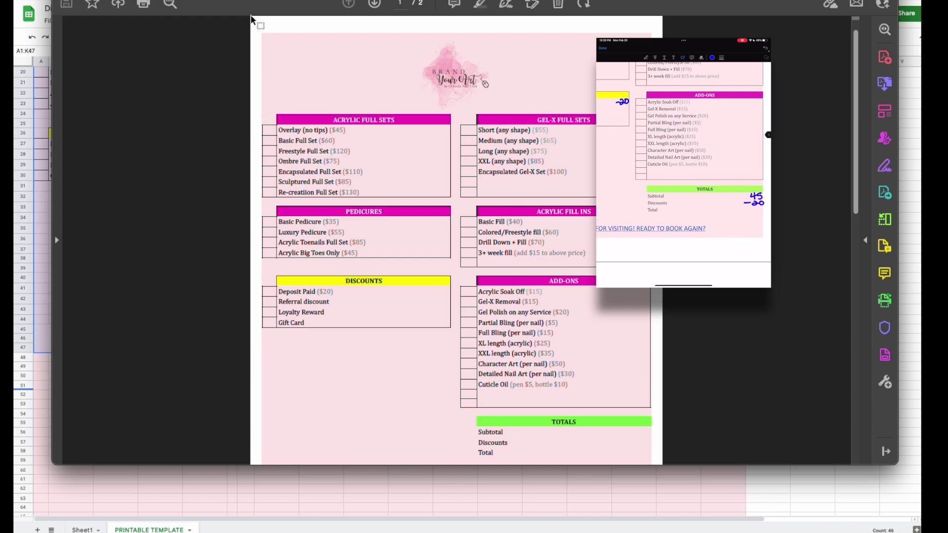
{"action": "scroll", "coordinate": [326, 295], "scroll_direction": "down", "scroll_amount": 3}
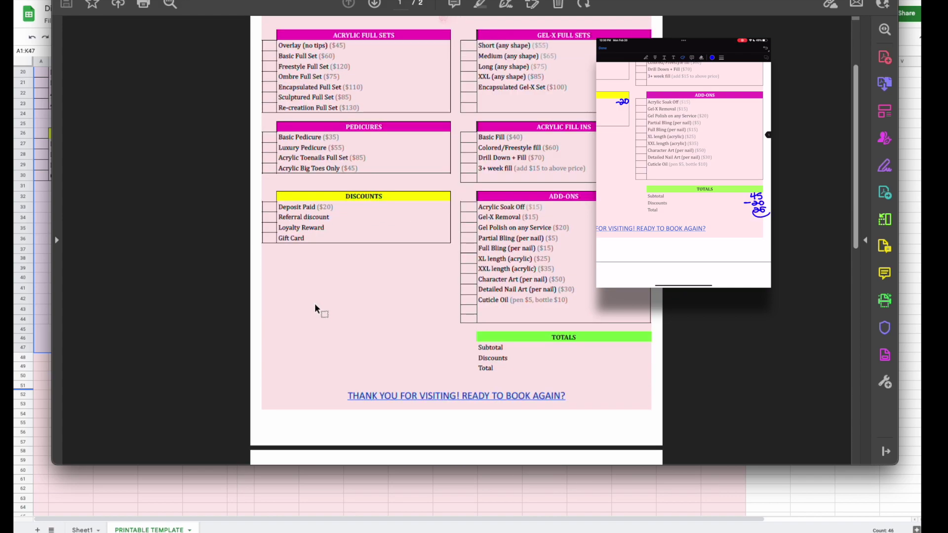
{"action": "scroll", "coordinate": [317, 313], "scroll_direction": "up", "scroll_amount": 4}
{"action": "scroll", "coordinate": [317, 300], "scroll_direction": "down", "scroll_amount": 1}
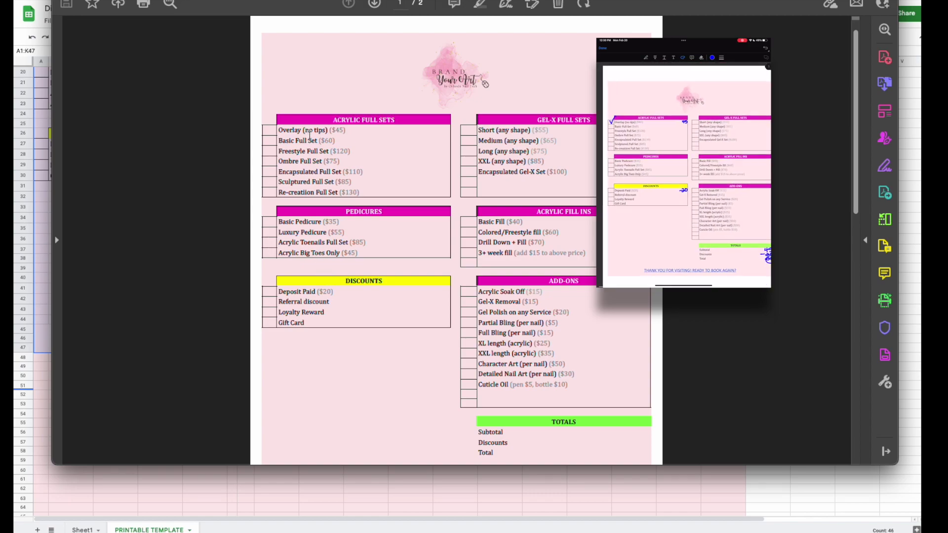
Return to the Google Sheets template and enter 120 as the Freestyle Full Set amount on Sheet1
{"action": "left_click", "coordinate": [107, 189]}
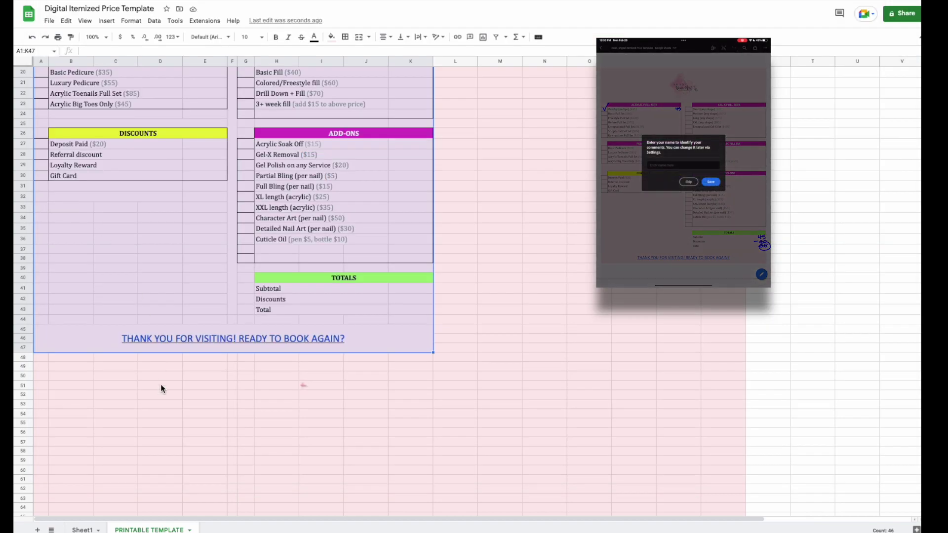
{"action": "left_click", "coordinate": [158, 387]}
{"action": "left_click", "coordinate": [78, 530]}
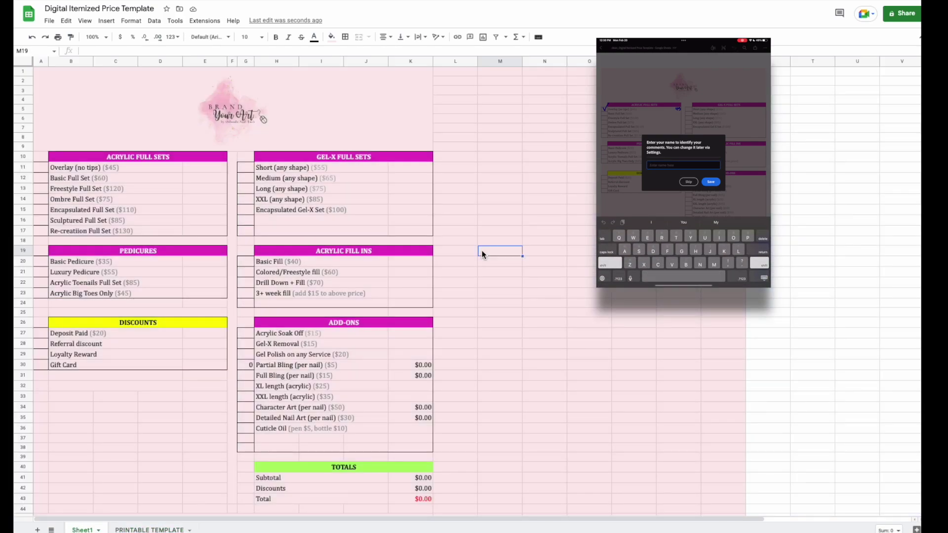
{"action": "left_click", "coordinate": [201, 188]}
{"action": "type", "text": "120"}
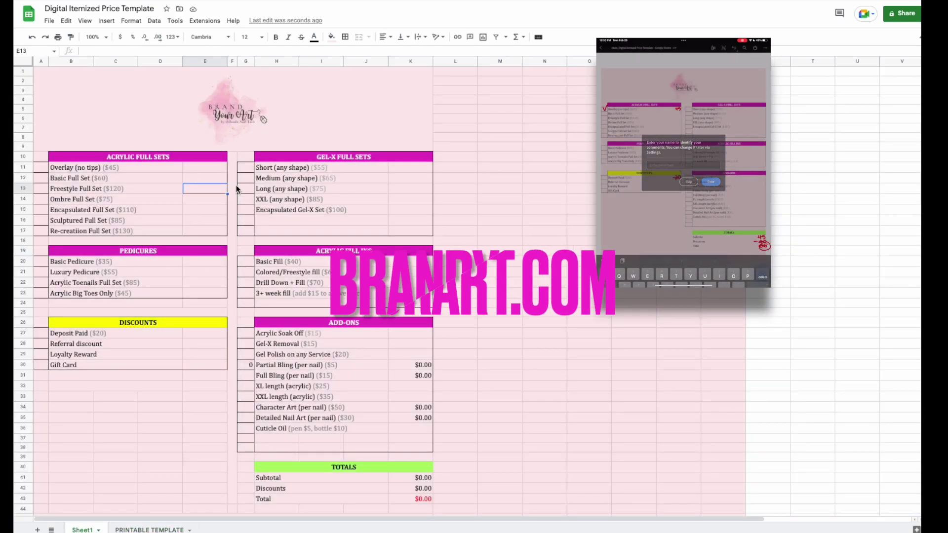
{"action": "key", "text": "Return"}
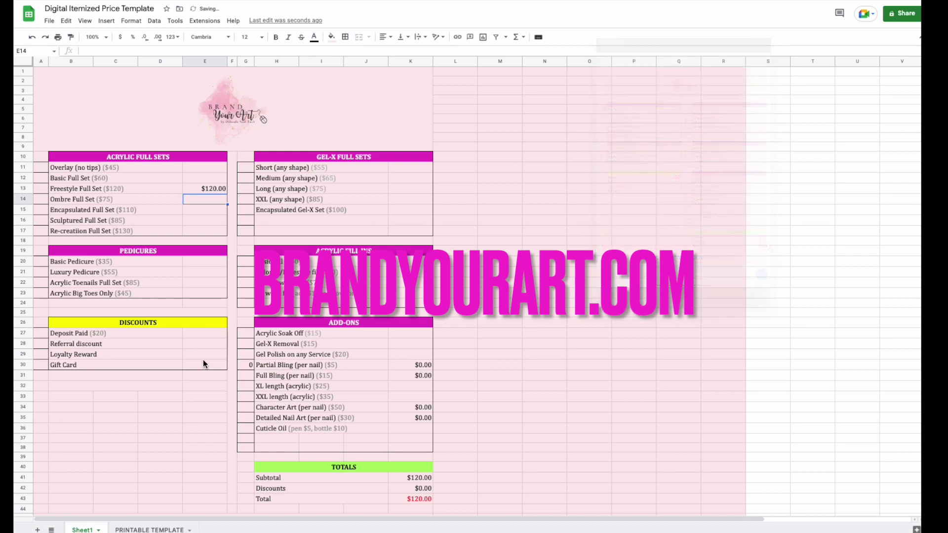
Enter 55 as the Luxury Pedicure amount on Sheet1
{"action": "left_click", "coordinate": [178, 272]}
{"action": "left_click", "coordinate": [209, 275]}
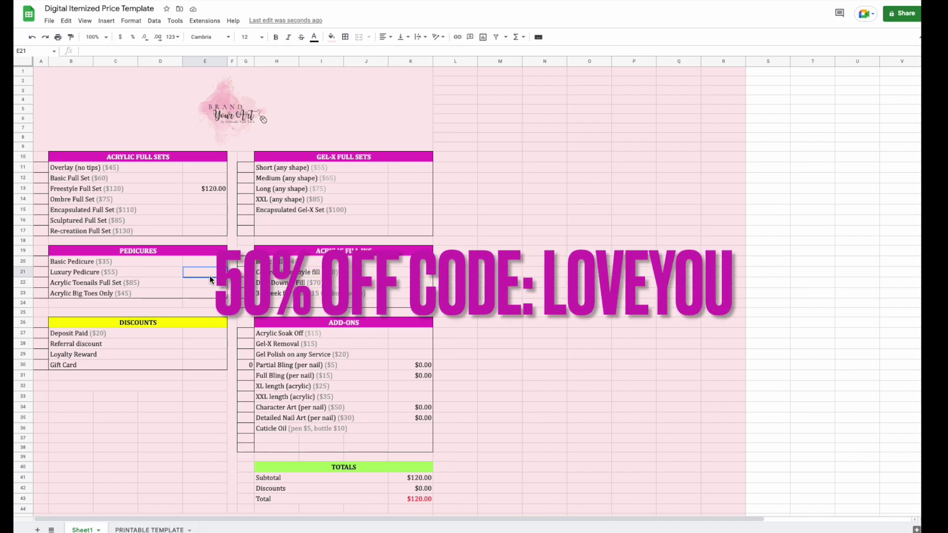
{"action": "type", "text": "55"}
{"action": "key", "text": "Return"}
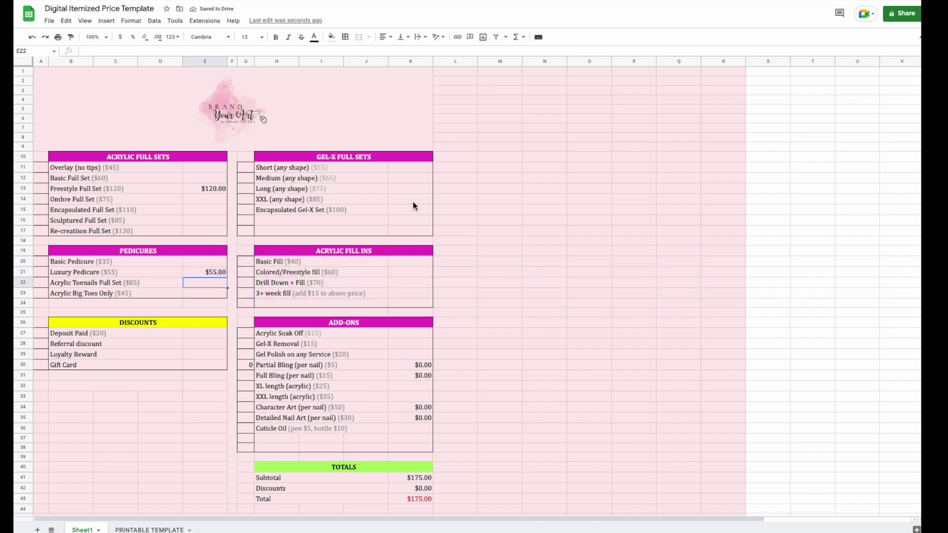
{"action": "left_click", "coordinate": [229, 363]}
{"action": "left_click", "coordinate": [557, 353]}
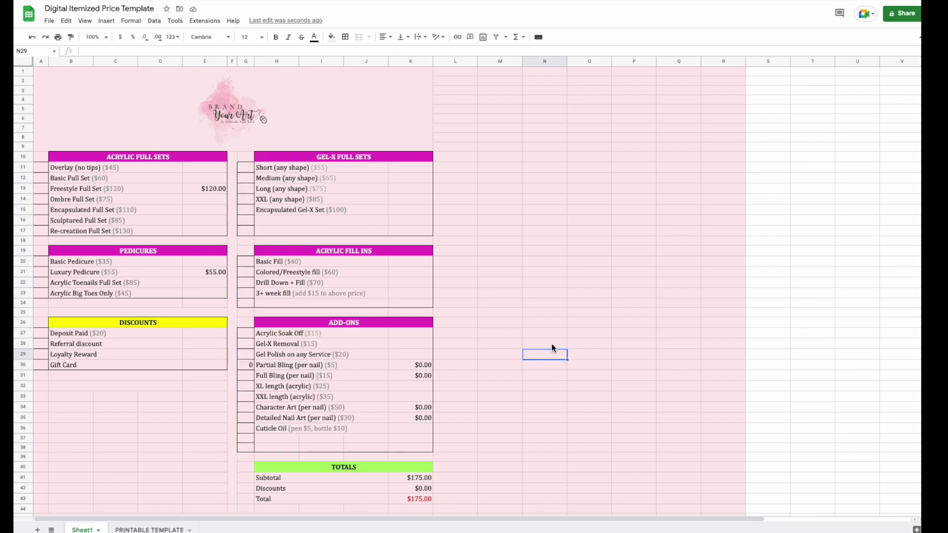